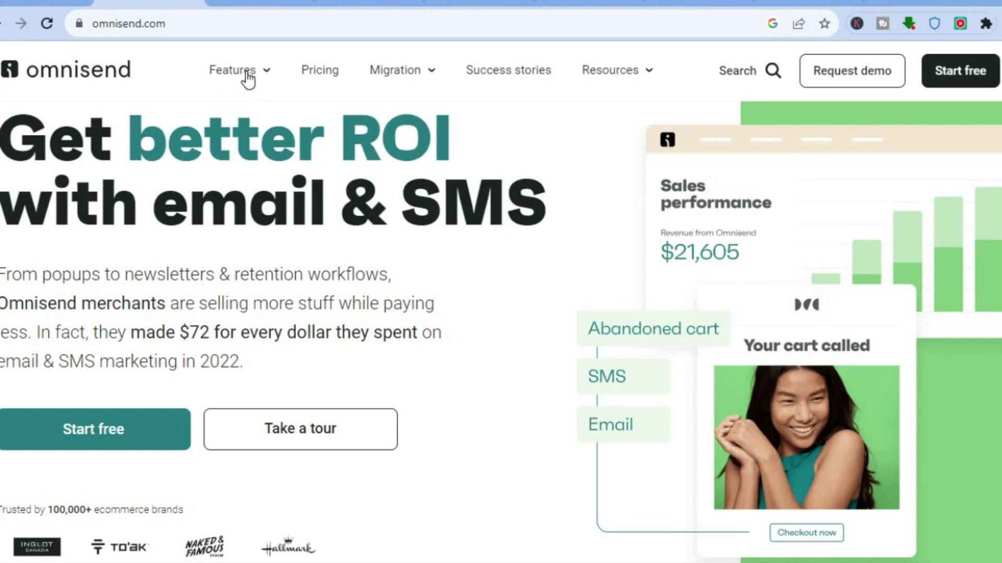
Examine the ecommerce platforms and apps listed on Omnisend's integrations page
{"action": "mouse_move", "coordinate": [248, 80]}
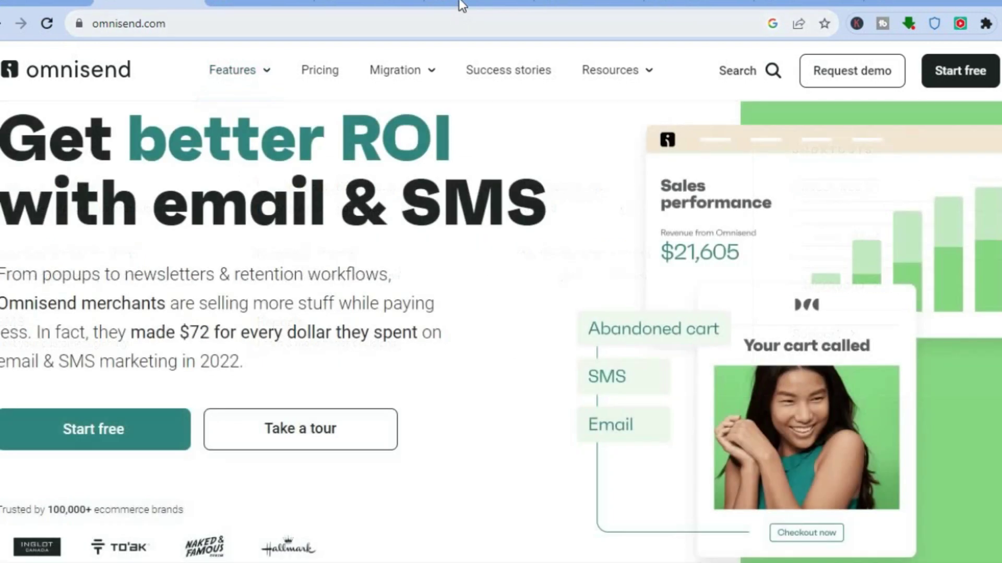
{"action": "left_click", "coordinate": [462, 4]}
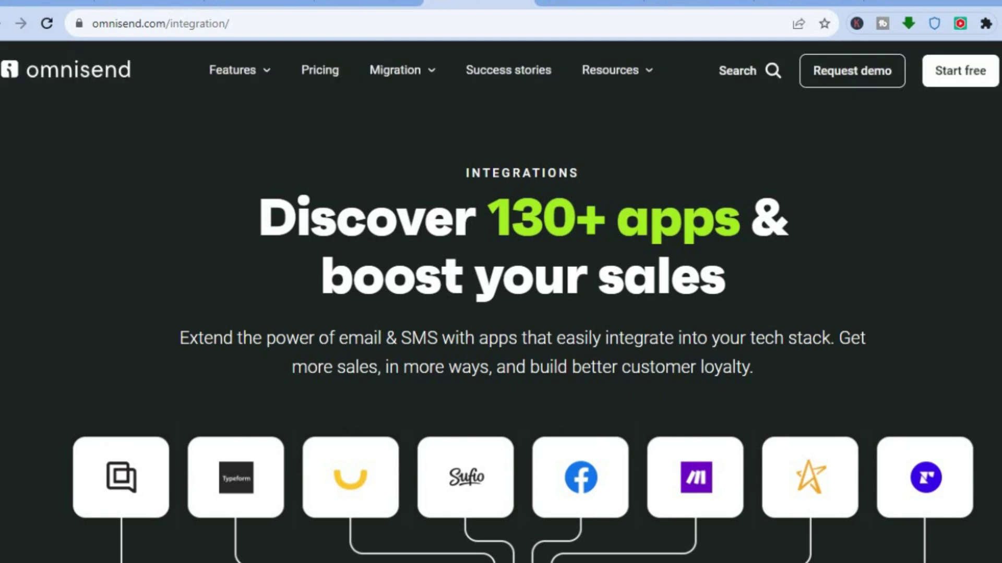
{"action": "scroll", "coordinate": [501, 282], "scroll_direction": "down", "scroll_amount": 6}
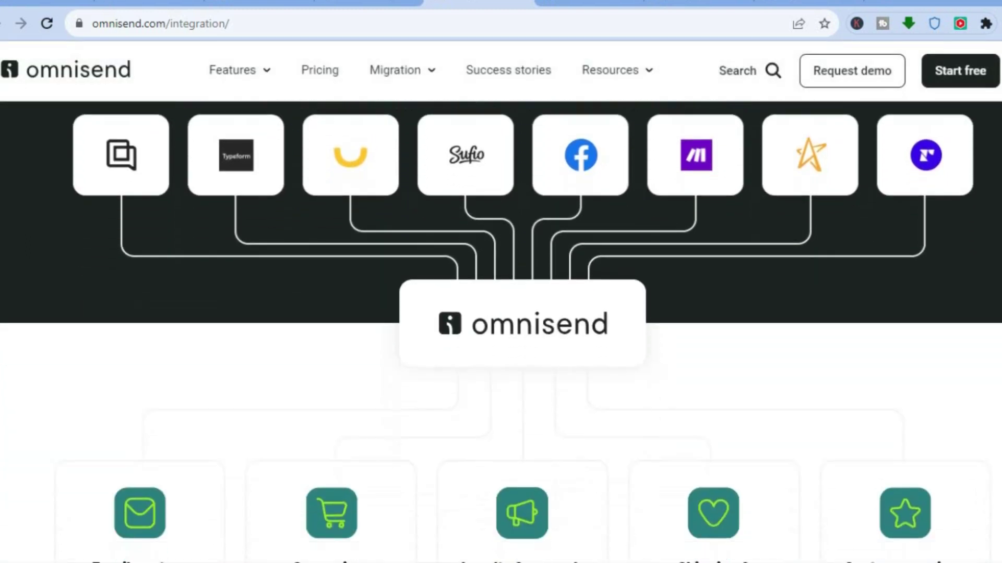
{"action": "scroll", "coordinate": [500, 281], "scroll_direction": "down", "scroll_amount": 15}
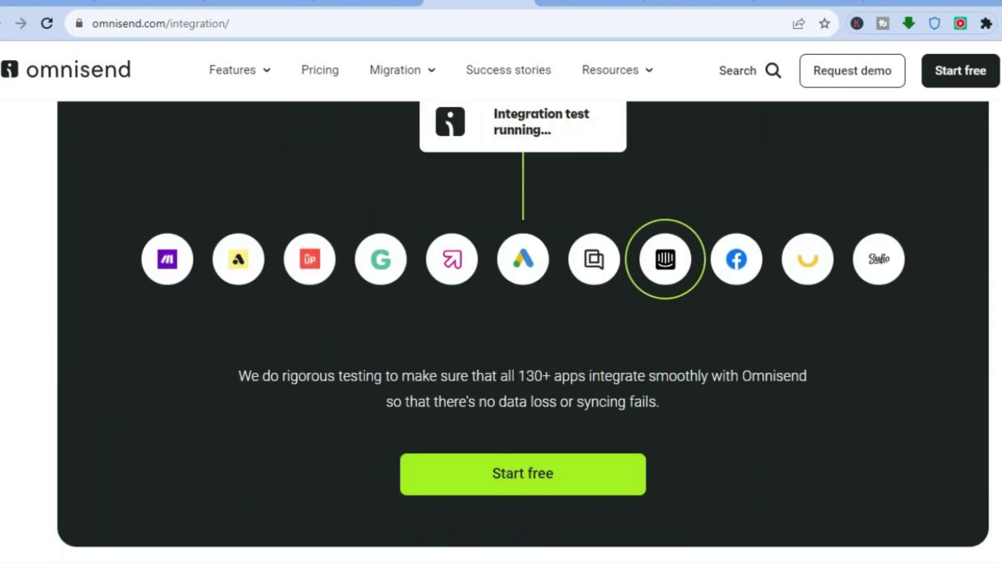
{"action": "scroll", "coordinate": [501, 281], "scroll_direction": "down", "scroll_amount": 10}
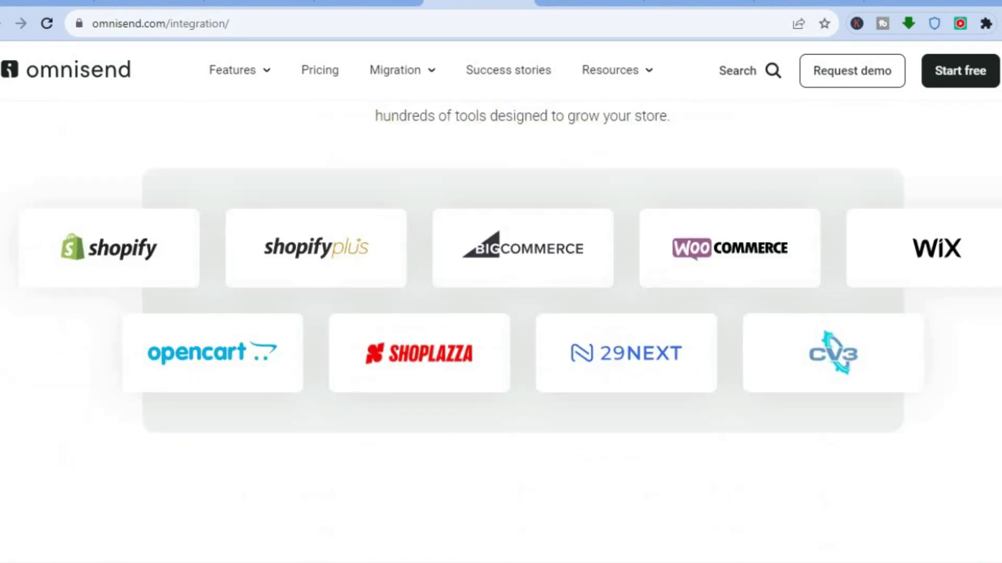
{"action": "scroll", "coordinate": [501, 282], "scroll_direction": "down", "scroll_amount": 1}
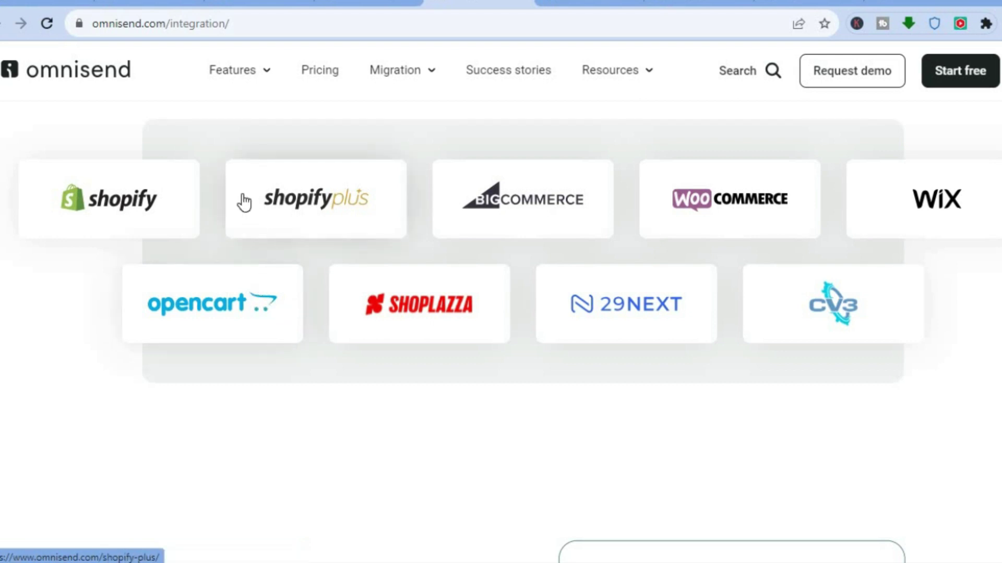
Review the Free, Standard and Pro plans on Omnisend's pricing page
{"action": "left_click", "coordinate": [142, 2]}
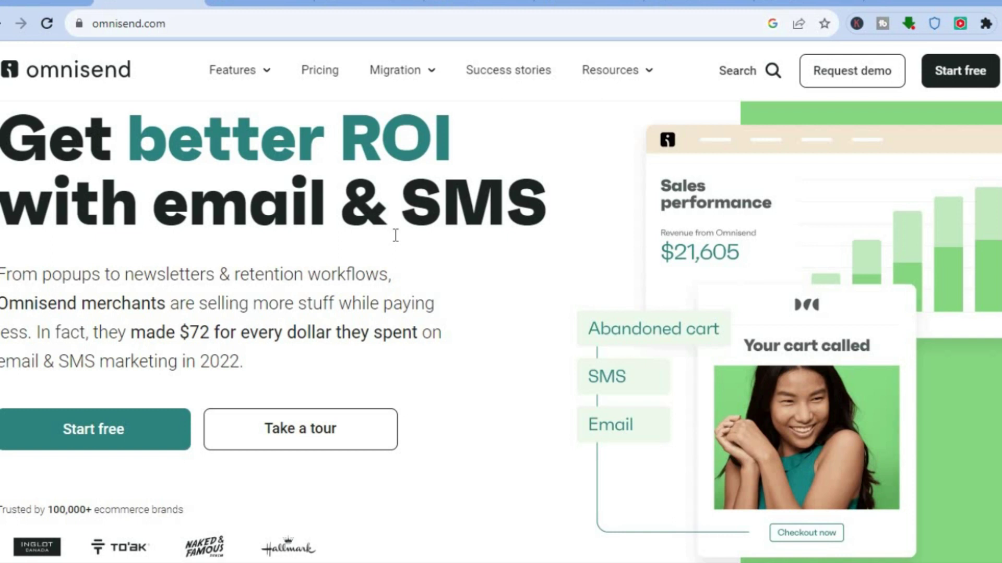
{"action": "left_click", "coordinate": [371, 3]}
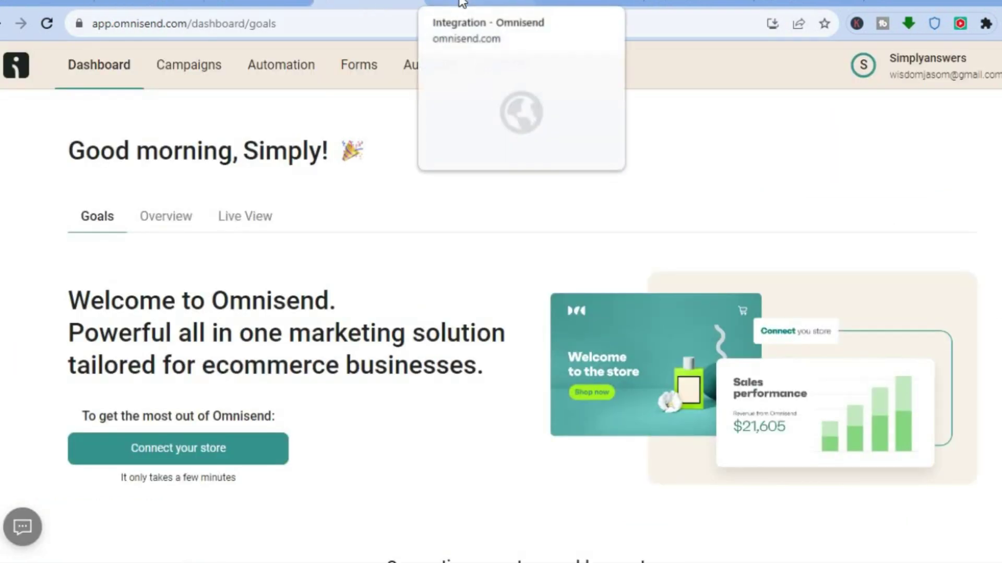
{"action": "left_click", "coordinate": [258, 3]}
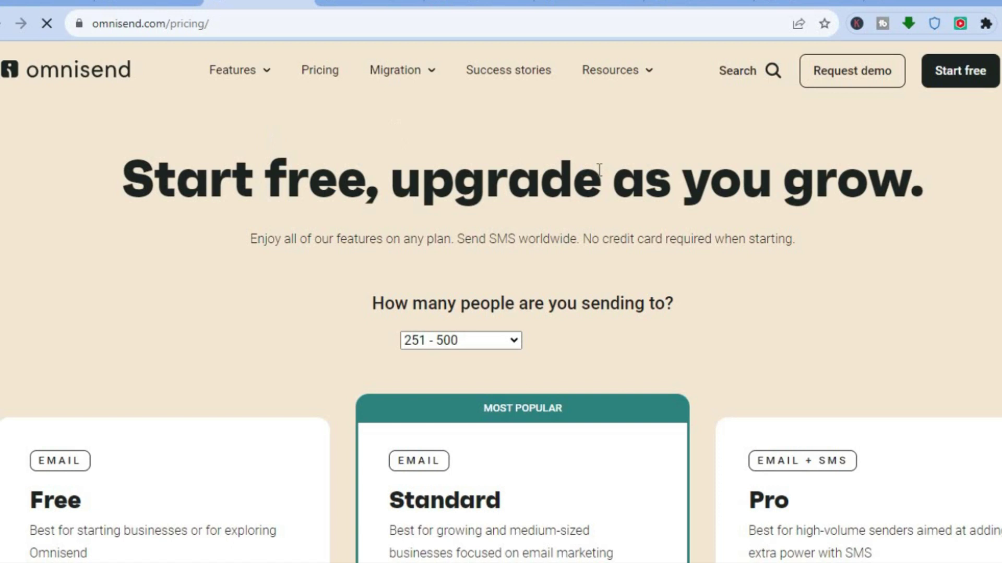
{"action": "scroll", "coordinate": [501, 313], "scroll_direction": "down", "scroll_amount": 5}
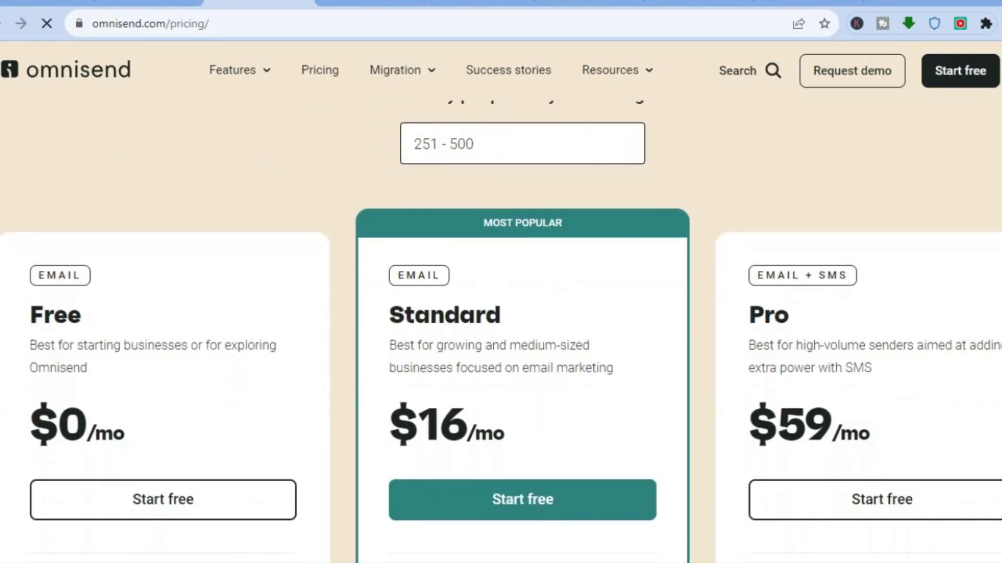
{"action": "scroll", "coordinate": [500, 334], "scroll_direction": "down", "scroll_amount": 1}
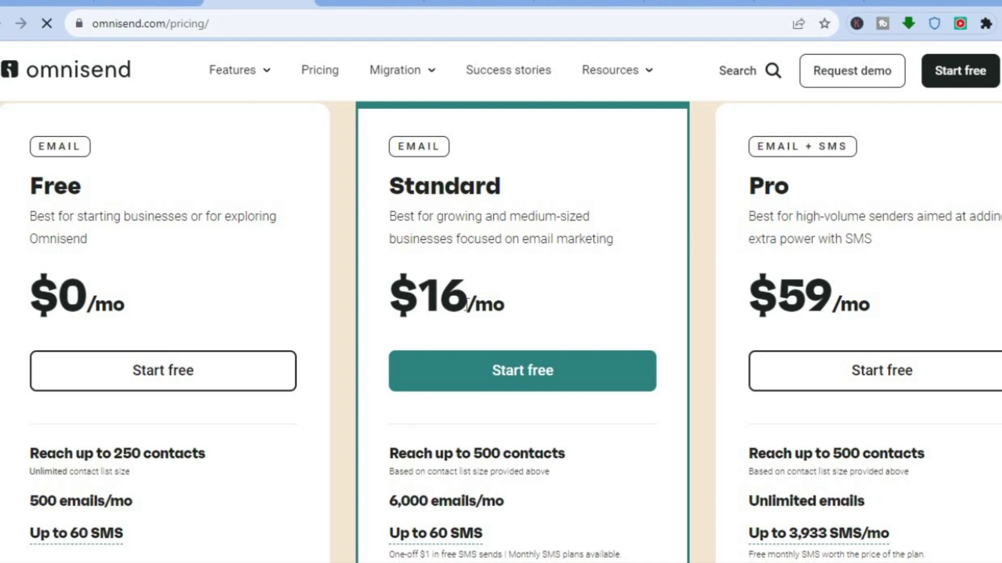
Examine the ecommerce platforms offered for connecting a store, view the Shopify connection page, and return to the dashboard
{"action": "left_click", "coordinate": [163, 4]}
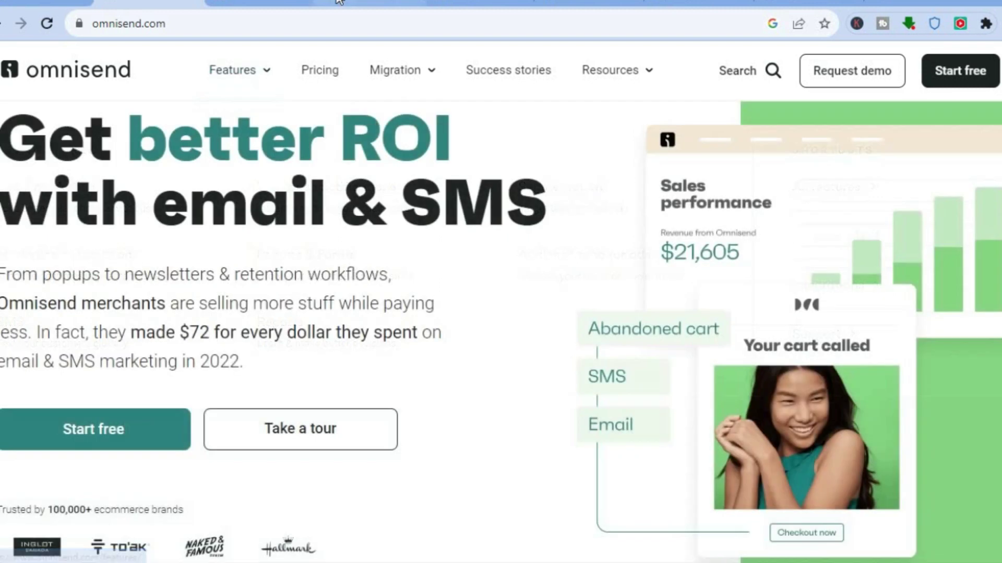
{"action": "left_click", "coordinate": [340, 3]}
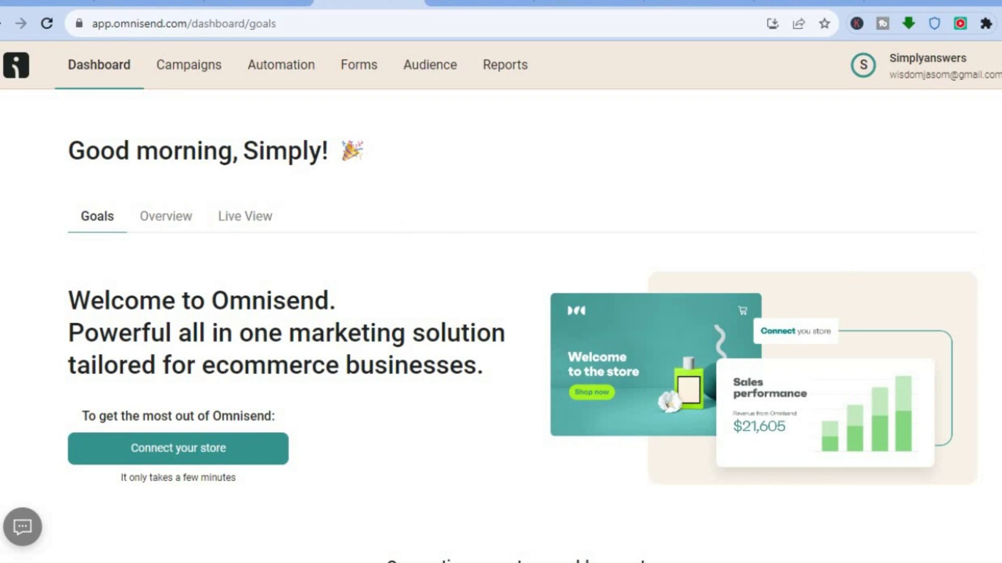
{"action": "scroll", "coordinate": [507, 361], "scroll_direction": "down", "scroll_amount": 3}
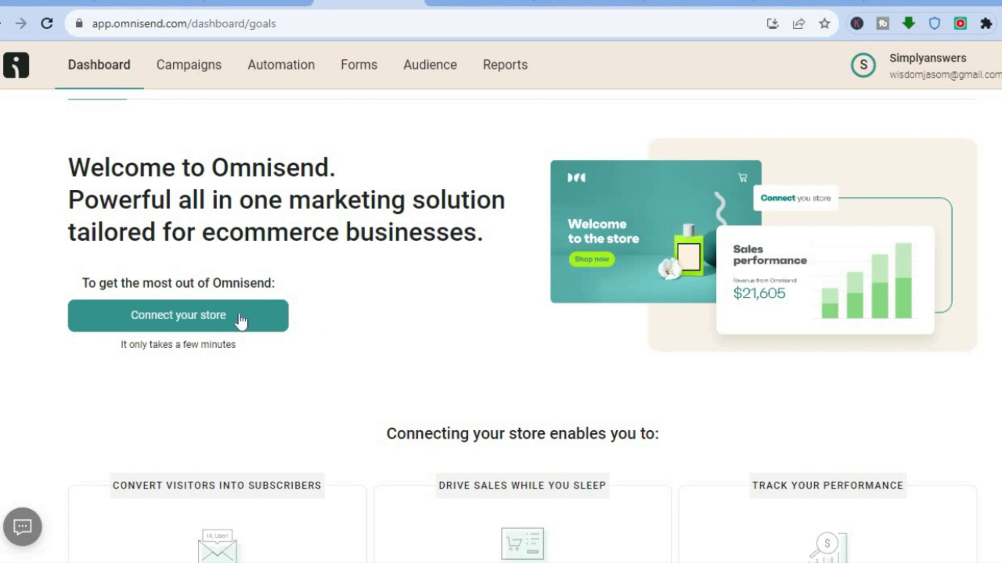
{"action": "left_click", "coordinate": [225, 328]}
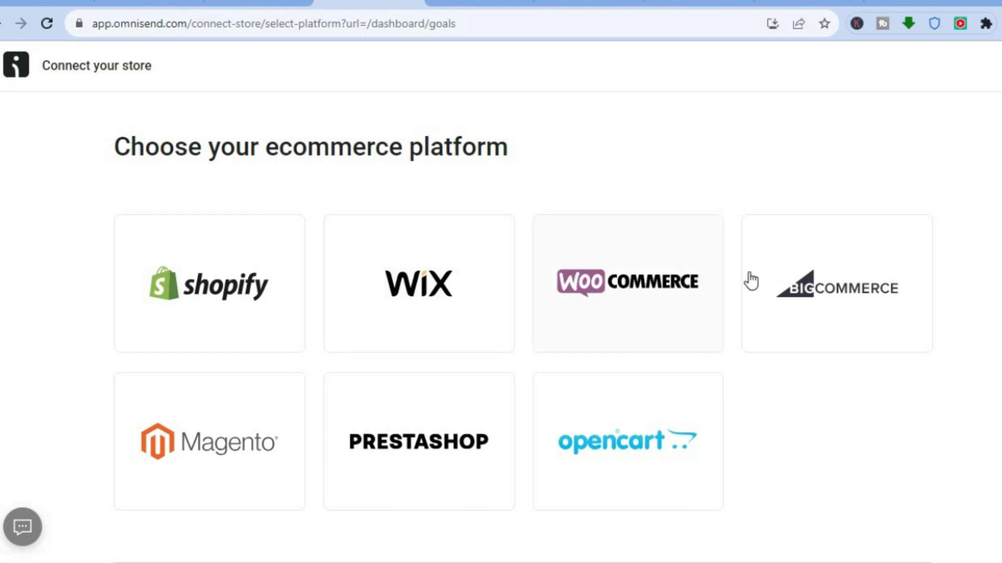
{"action": "scroll", "coordinate": [478, 308], "scroll_direction": "down", "scroll_amount": 5}
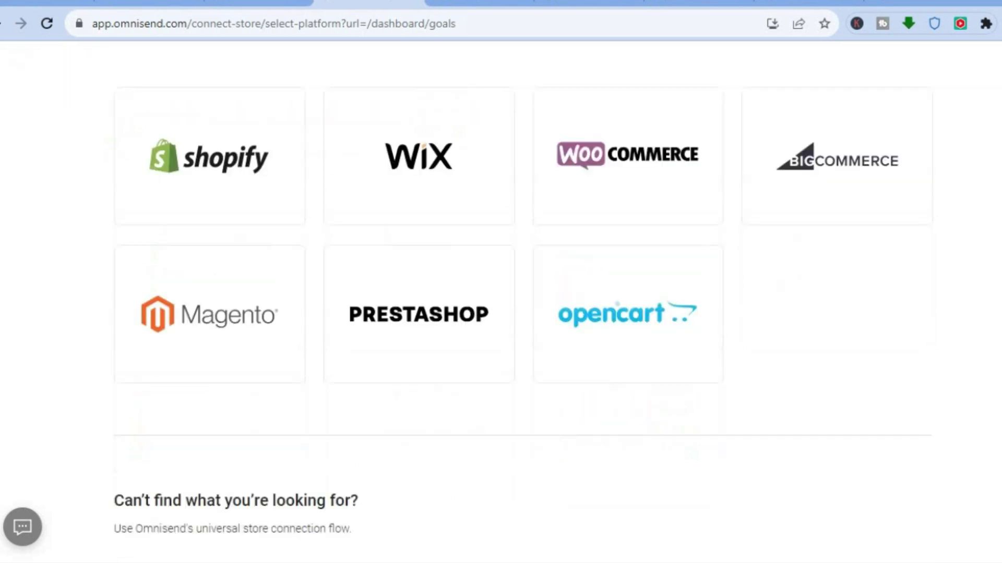
{"action": "scroll", "coordinate": [478, 308], "scroll_direction": "up", "scroll_amount": 4}
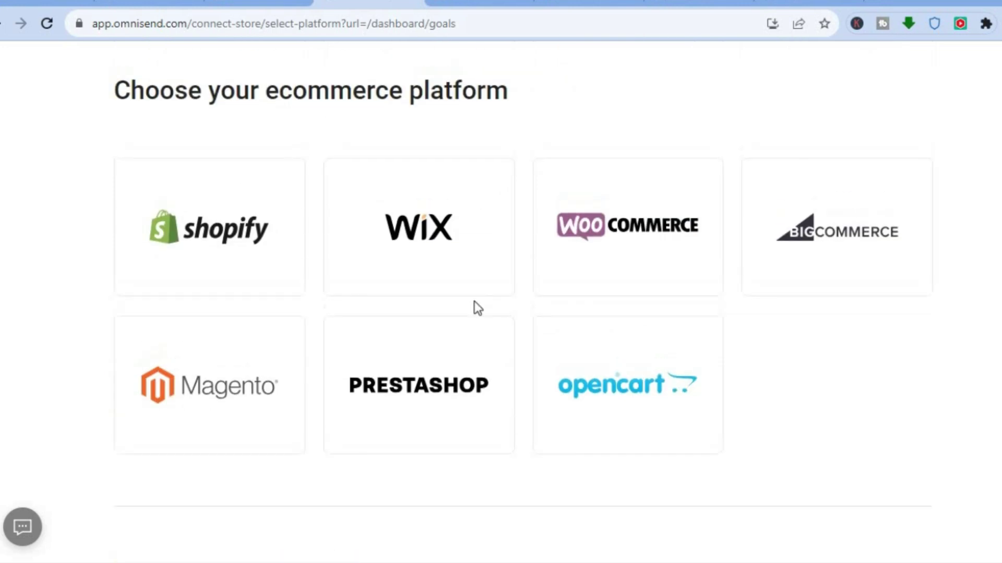
{"action": "left_click", "coordinate": [266, 266]}
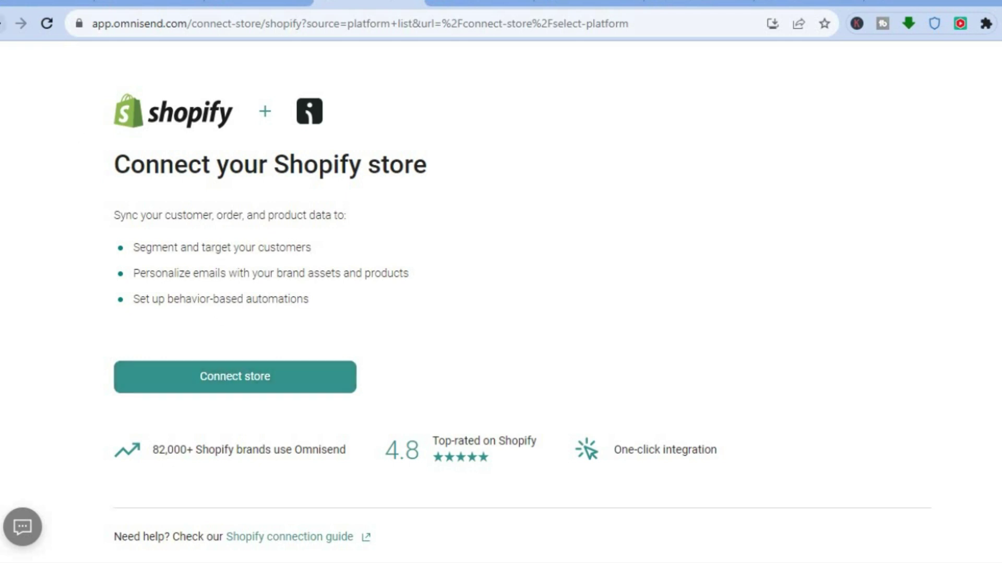
{"action": "key", "text": "alt+Left"}
{"action": "key", "text": "alt+Left"}
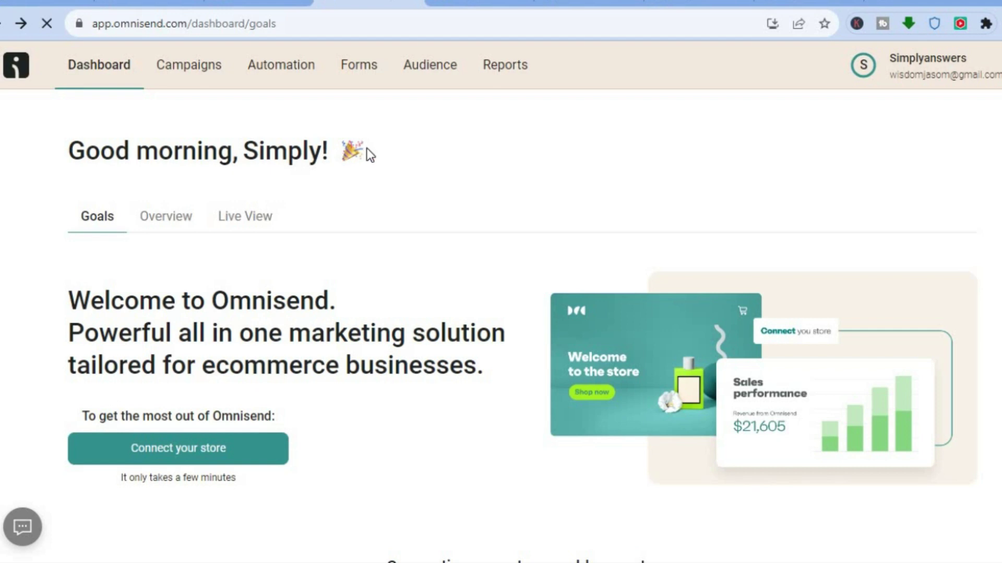
Open the library of other form types and filter the templates to the Landing page type
{"action": "left_click", "coordinate": [354, 78]}
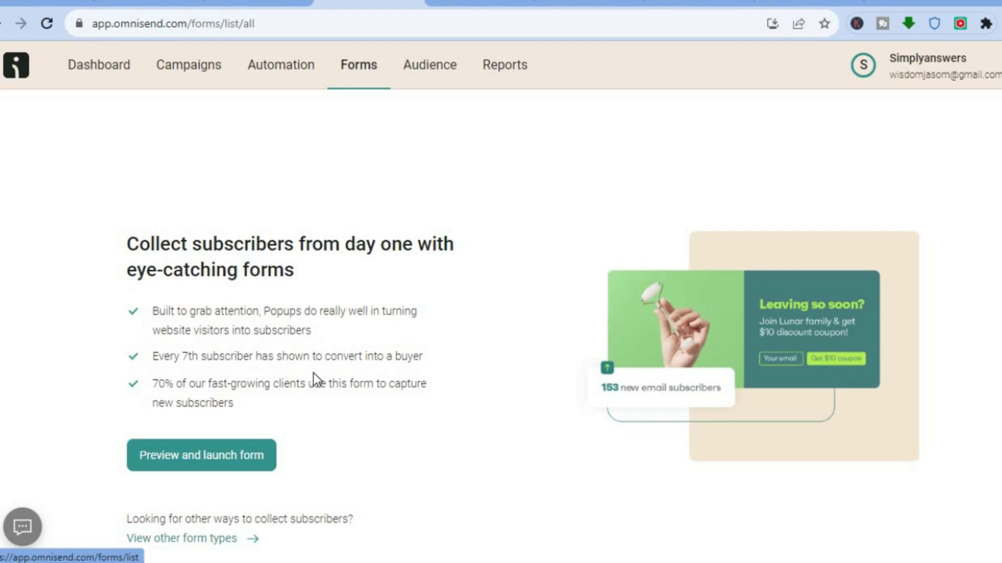
{"action": "left_click", "coordinate": [222, 540]}
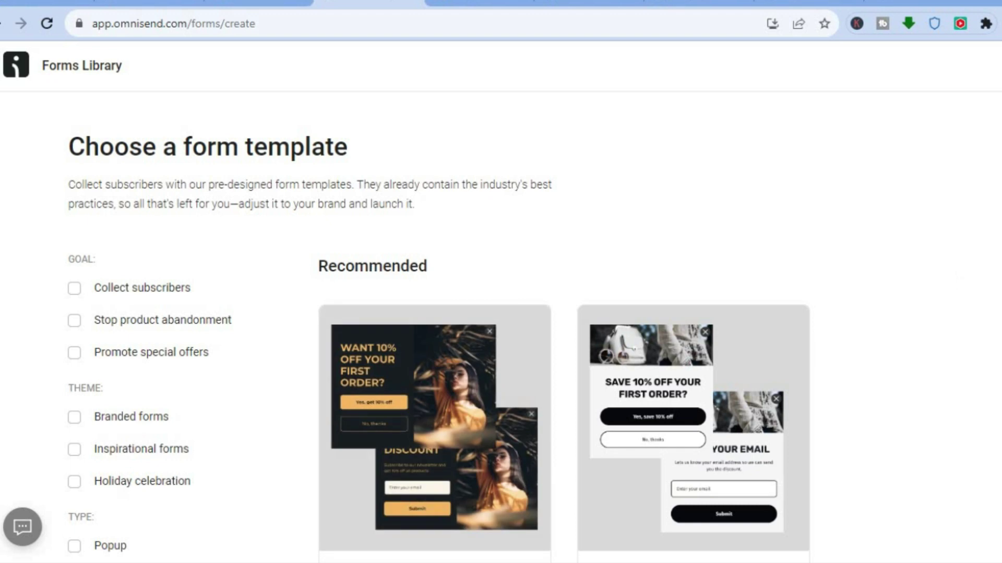
{"action": "scroll", "coordinate": [977, 221], "scroll_direction": "down", "scroll_amount": 5}
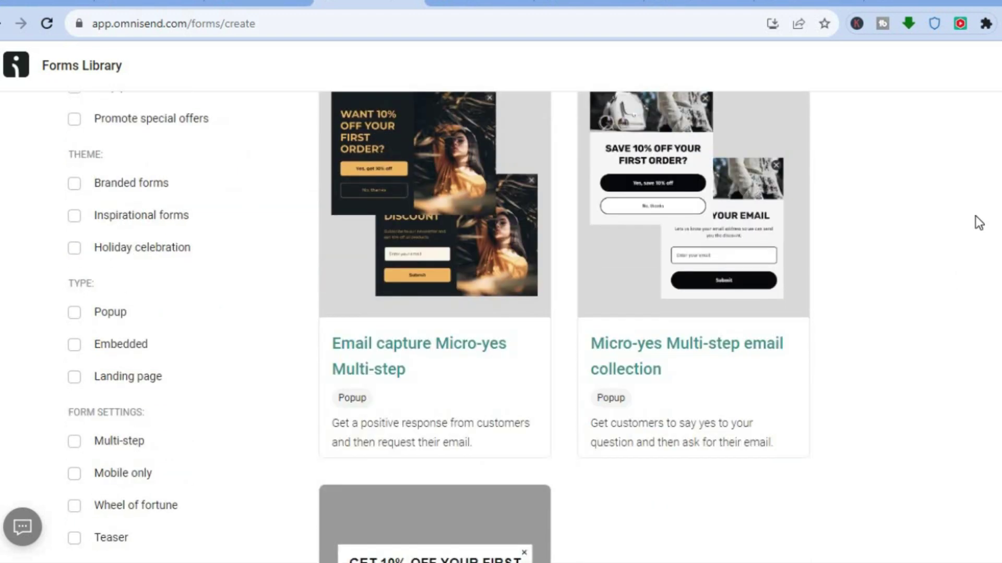
{"action": "left_click", "coordinate": [74, 378]}
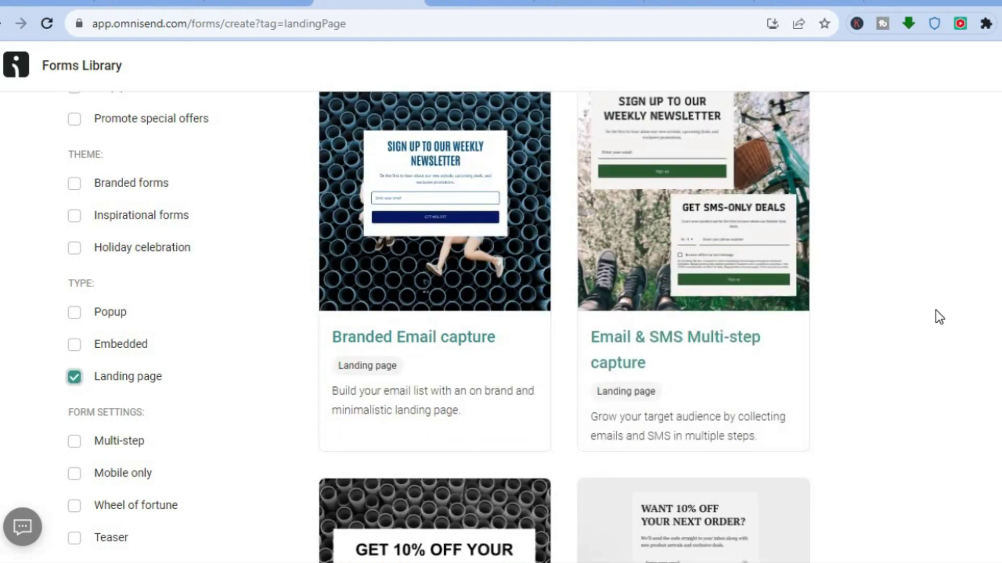
Start a new form from the Next order discount landing page template
{"action": "scroll", "coordinate": [437, 327], "scroll_direction": "up", "scroll_amount": 3}
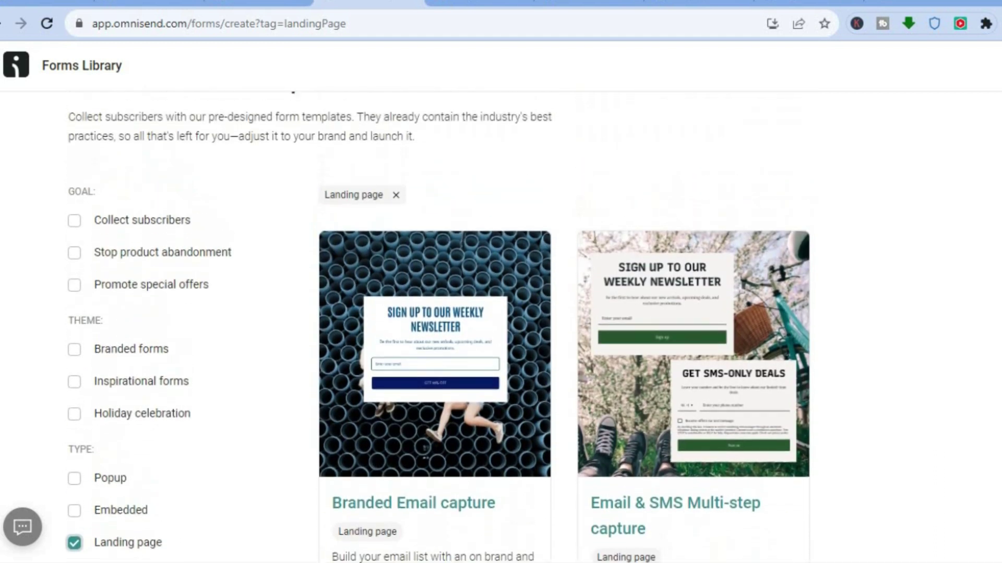
{"action": "scroll", "coordinate": [438, 327], "scroll_direction": "down", "scroll_amount": 15}
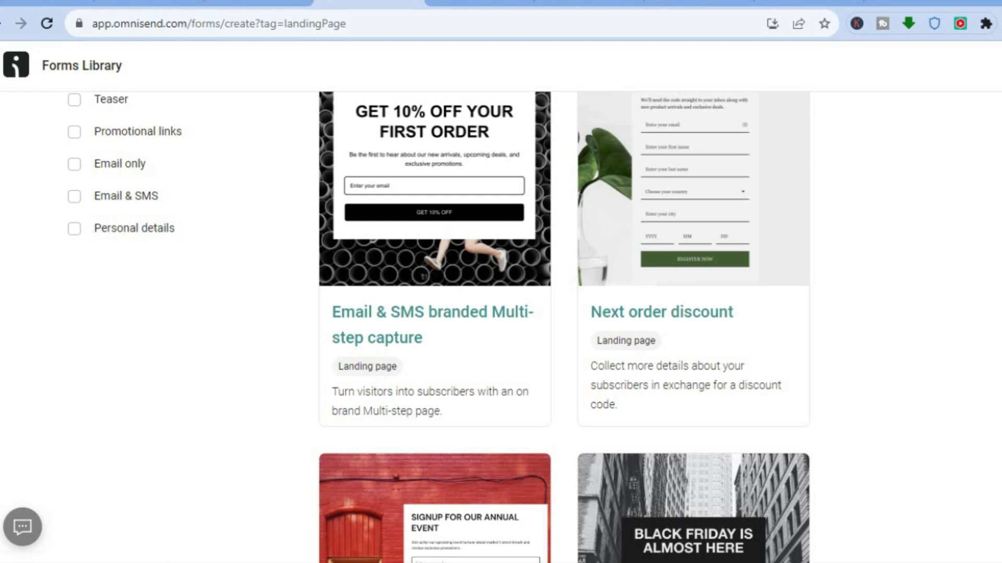
{"action": "scroll", "coordinate": [563, 323], "scroll_direction": "down", "scroll_amount": 3}
{"action": "scroll", "coordinate": [564, 323], "scroll_direction": "up", "scroll_amount": 5}
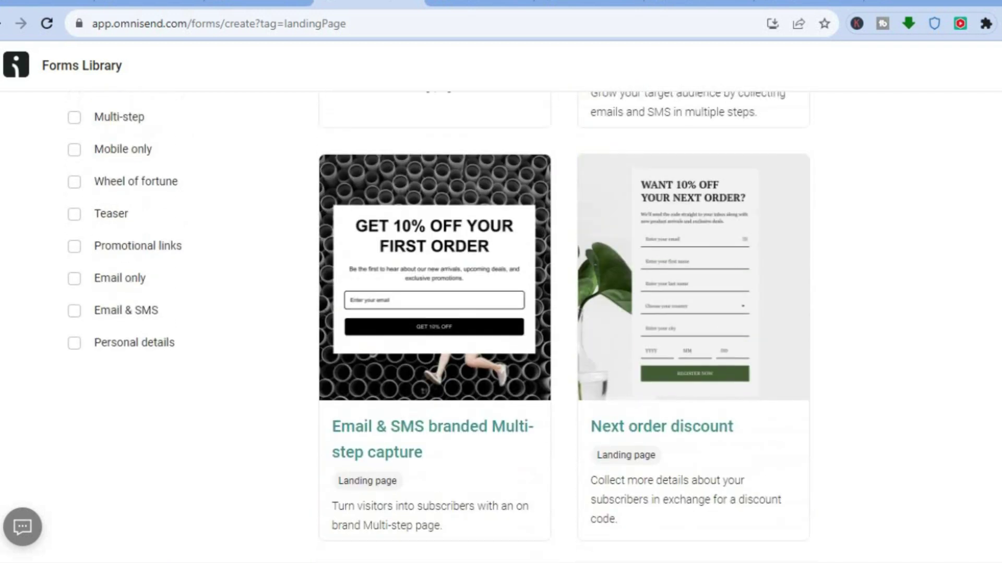
{"action": "mouse_move", "coordinate": [718, 317]}
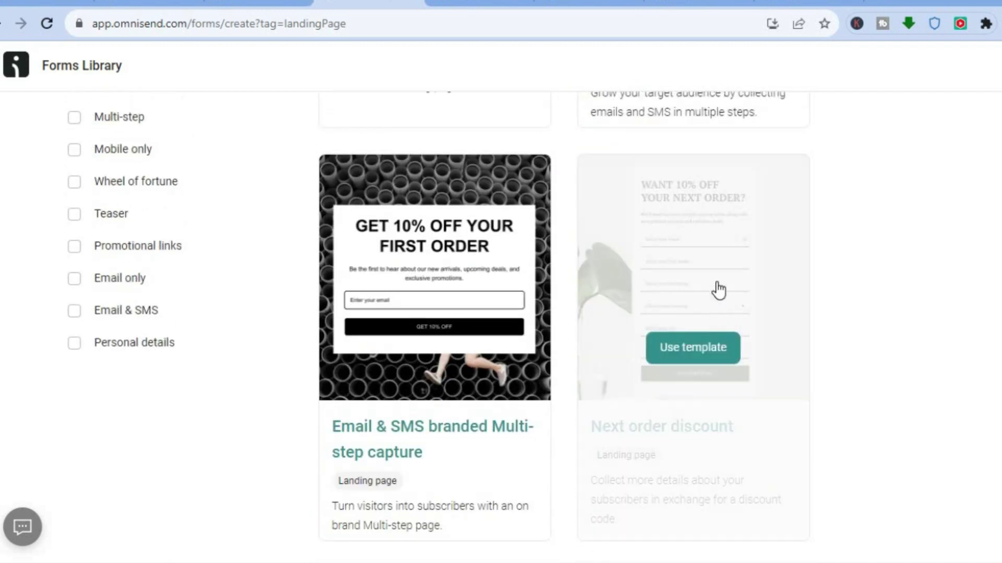
{"action": "left_click", "coordinate": [695, 351]}
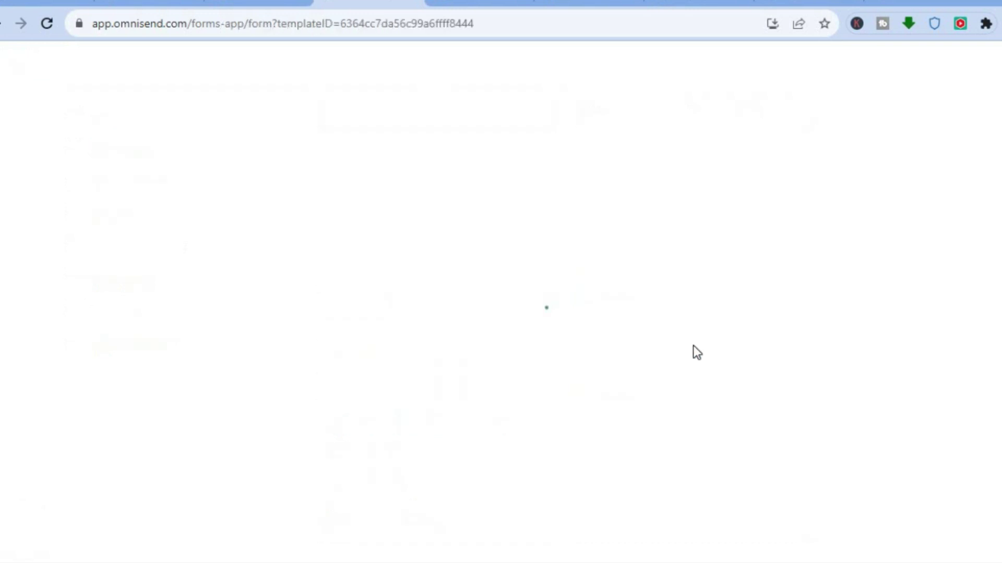
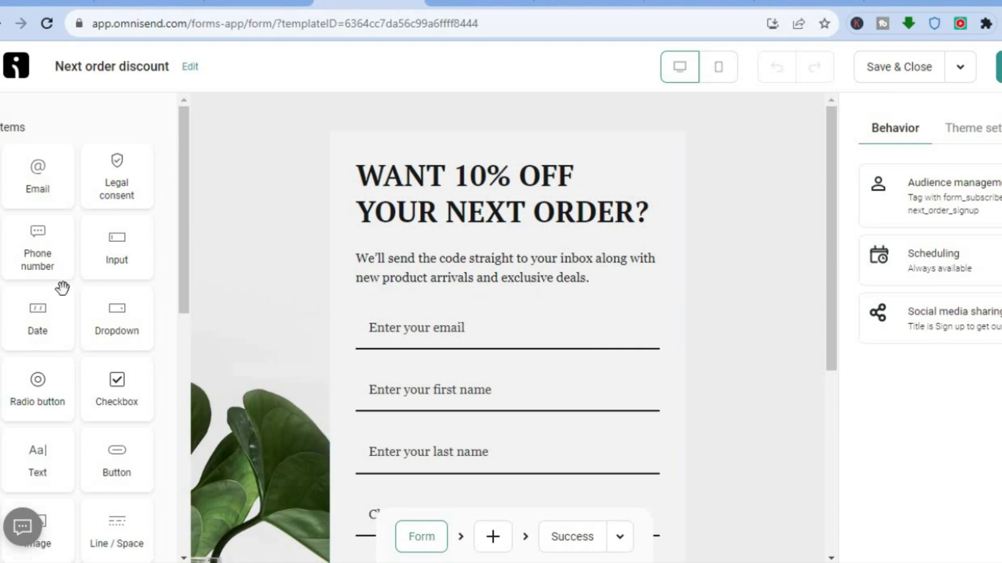
Add a button below REGISTER NOW in the form and set its button action to Link to
{"action": "scroll", "coordinate": [180, 242], "scroll_direction": "down", "scroll_amount": 3}
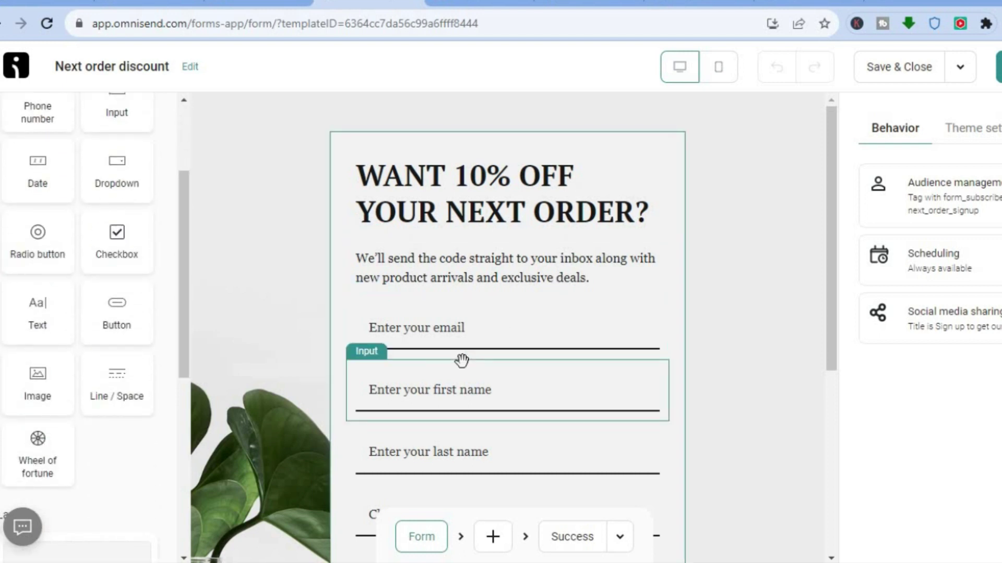
{"action": "left_click_drag", "start_coordinate": [829, 264], "coordinate": [820, 421]}
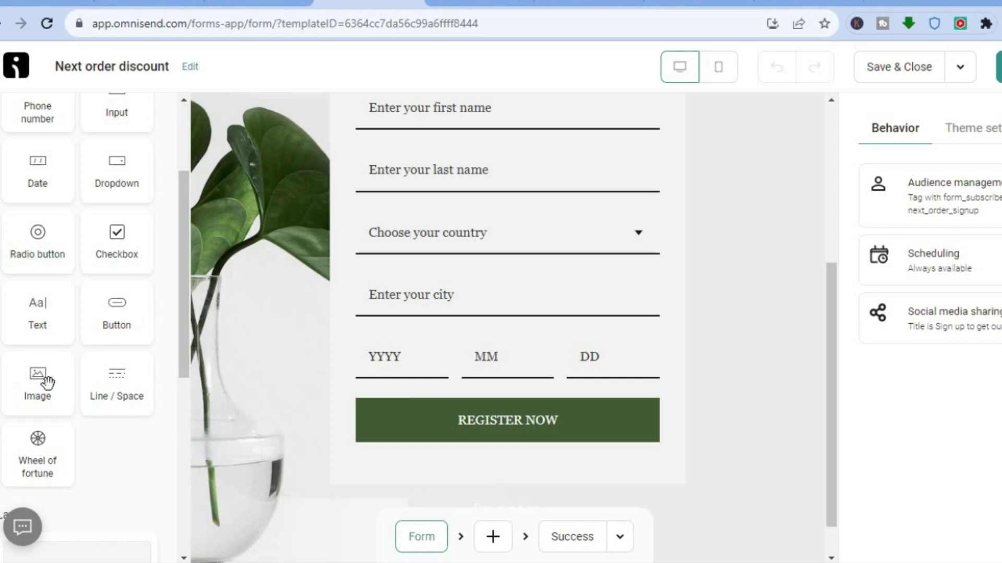
{"action": "left_click_drag", "start_coordinate": [109, 318], "coordinate": [438, 475]}
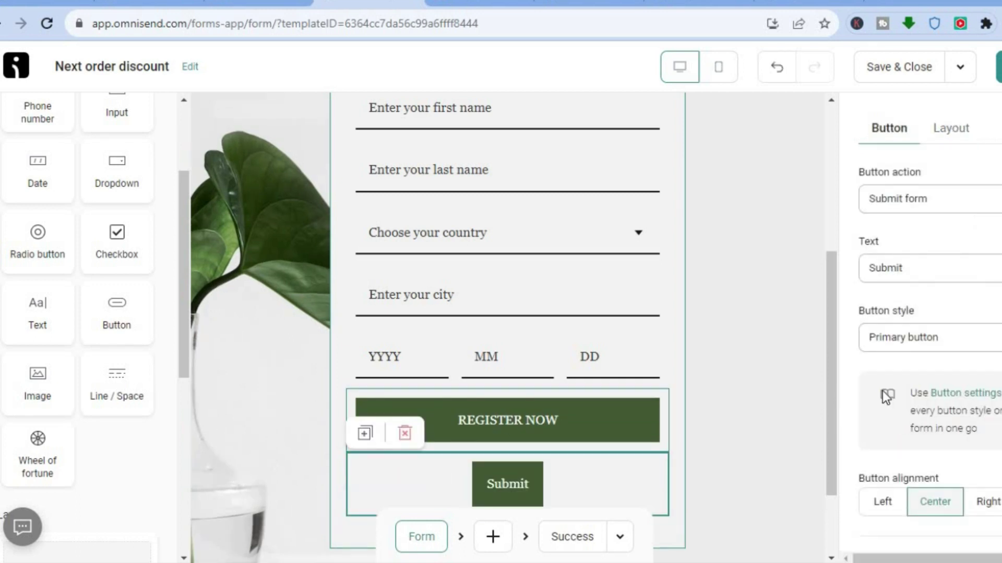
{"action": "scroll", "coordinate": [831, 406], "scroll_direction": "down", "scroll_amount": 2}
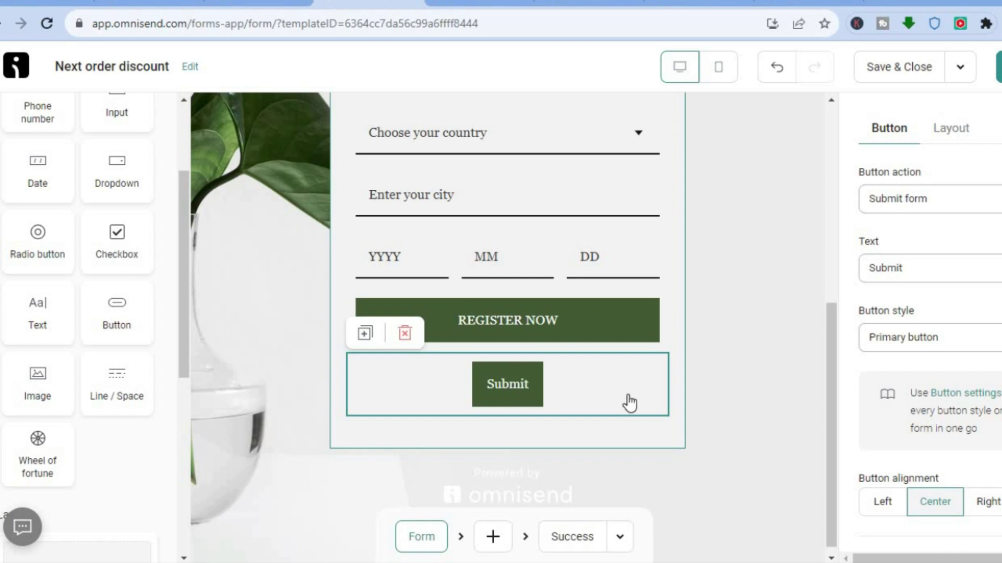
{"action": "left_click", "coordinate": [924, 204]}
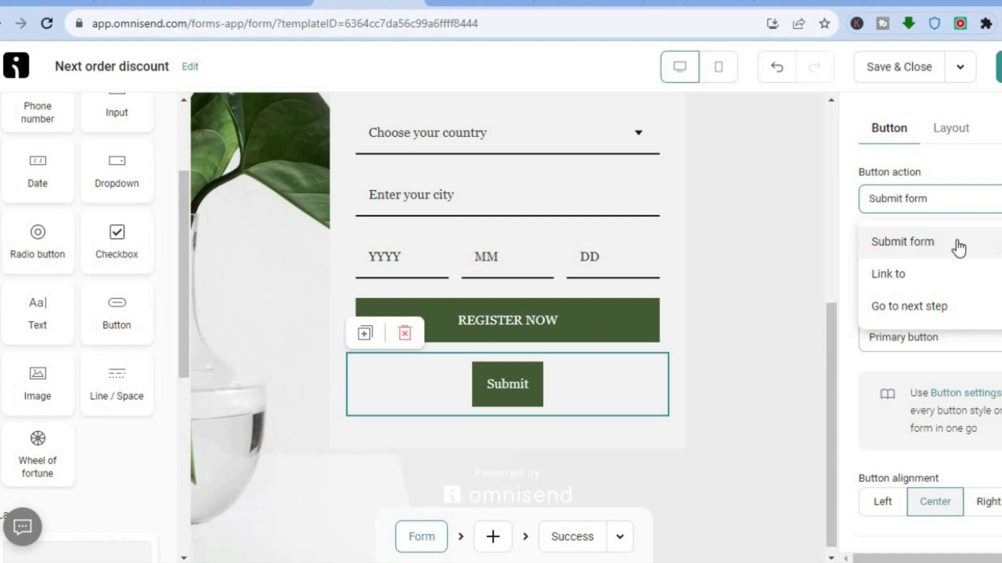
{"action": "left_click", "coordinate": [919, 286]}
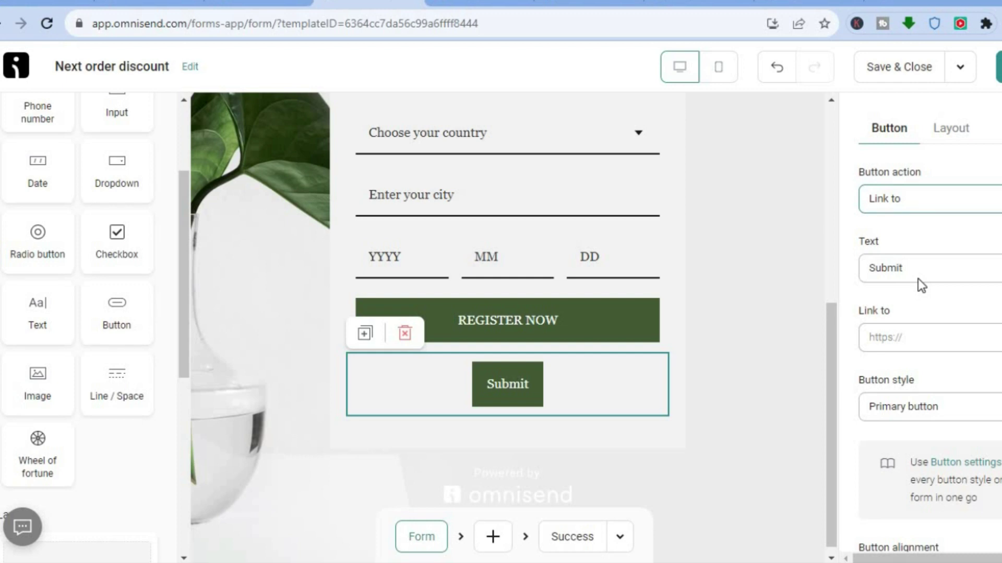
Examine the new Submit button's text, link, style, alignment and padding settings, and look over the available form items
{"action": "left_click", "coordinate": [904, 275]}
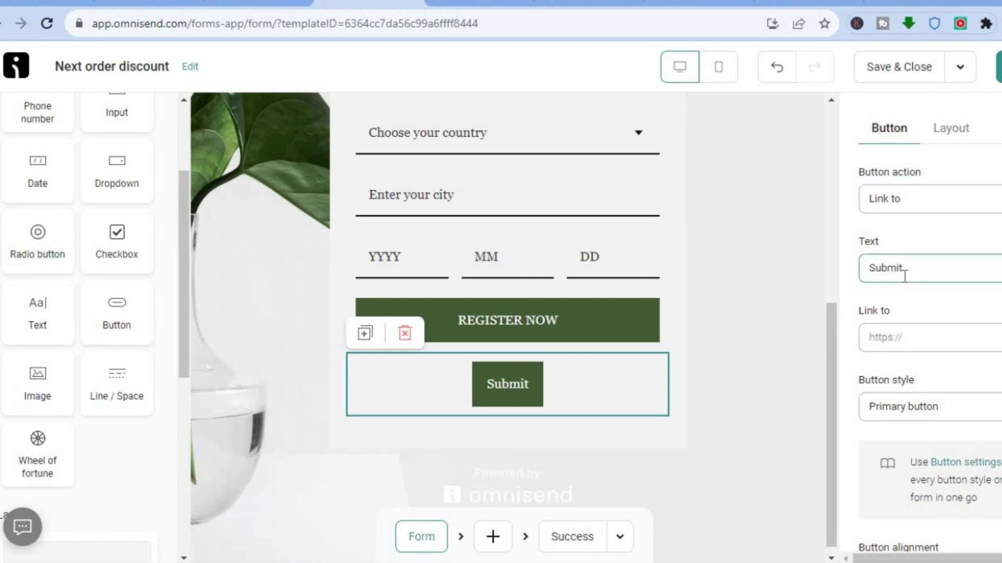
{"action": "left_click", "coordinate": [909, 333]}
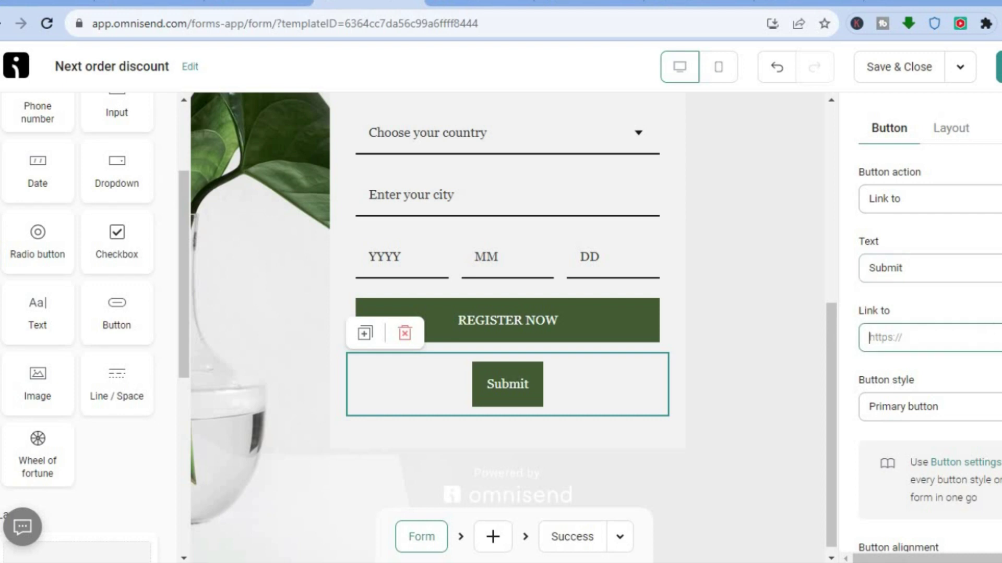
{"action": "scroll", "coordinate": [963, 359], "scroll_direction": "down", "scroll_amount": 2}
{"action": "left_click", "coordinate": [963, 342]}
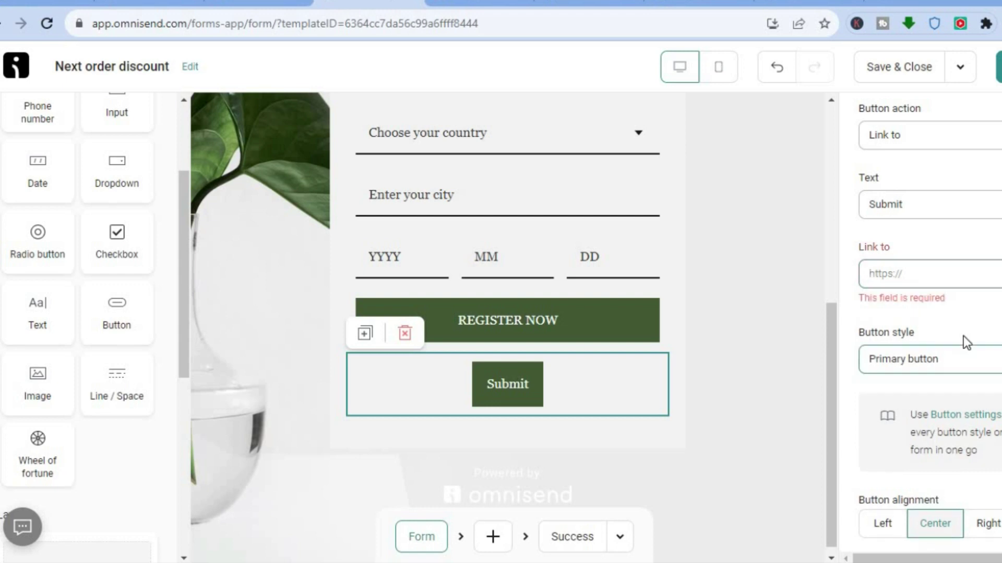
{"action": "left_click", "coordinate": [965, 362]}
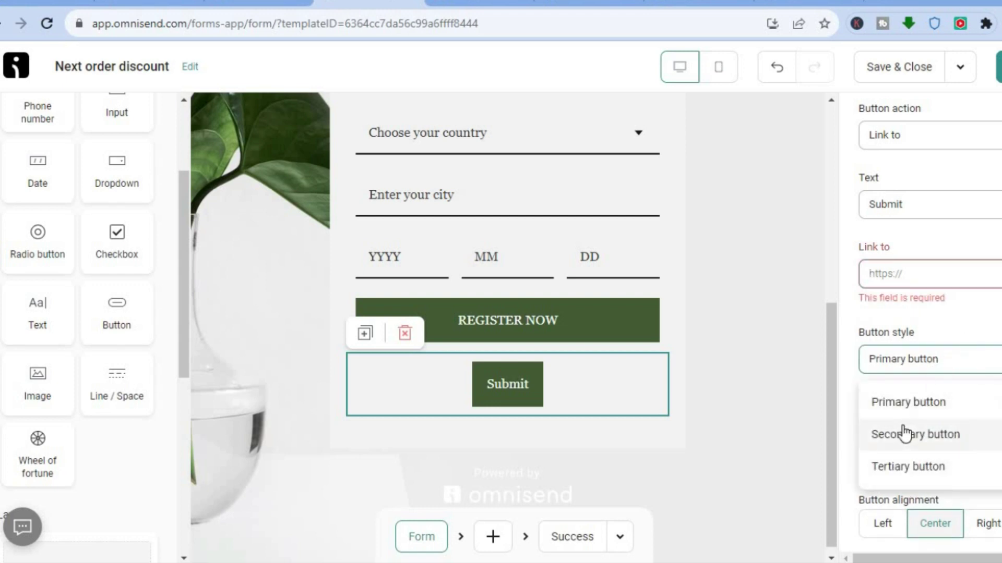
{"action": "left_click", "coordinate": [838, 397]}
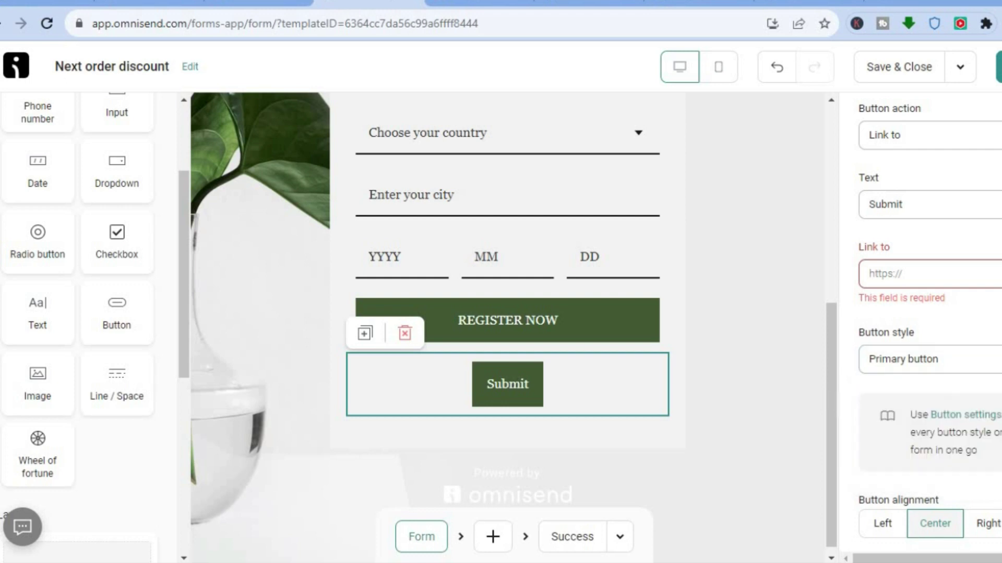
{"action": "scroll", "coordinate": [928, 324], "scroll_direction": "down", "scroll_amount": 5}
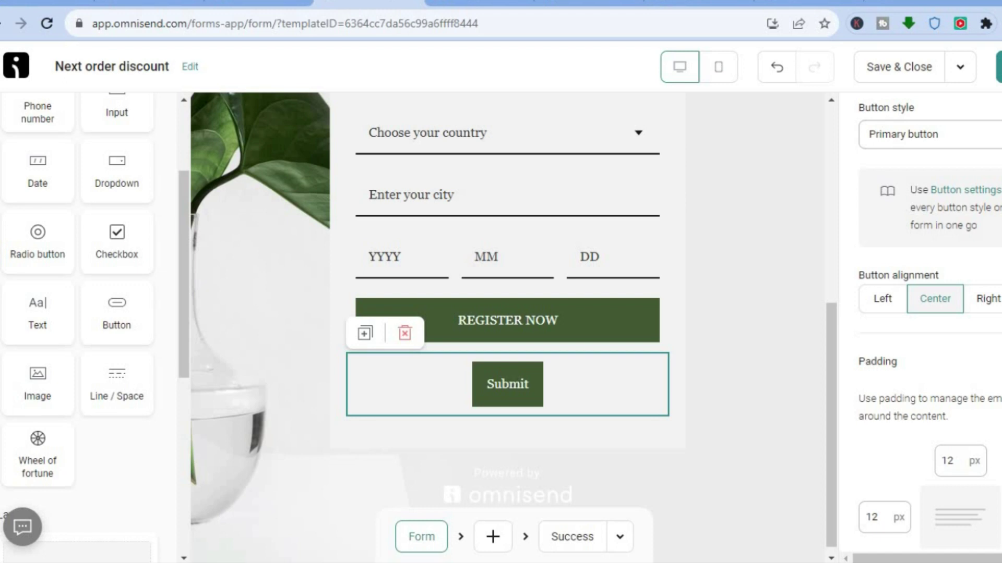
{"action": "scroll", "coordinate": [928, 324], "scroll_direction": "up", "scroll_amount": 6}
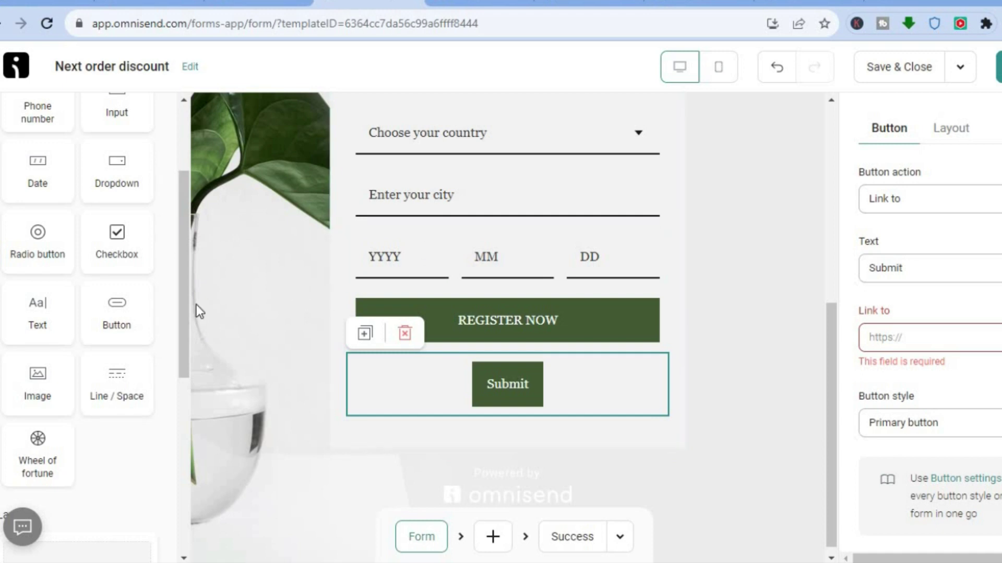
{"action": "left_click_drag", "start_coordinate": [181, 289], "coordinate": [190, 149]}
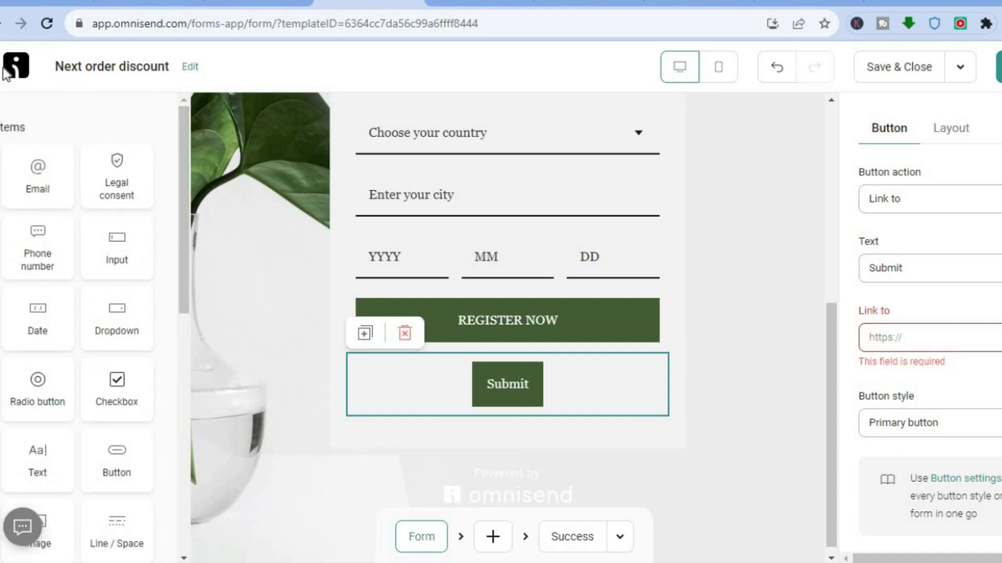
Return to the forms library and replace the Landing page type filter with Popup
{"action": "key", "text": "alt+Left"}
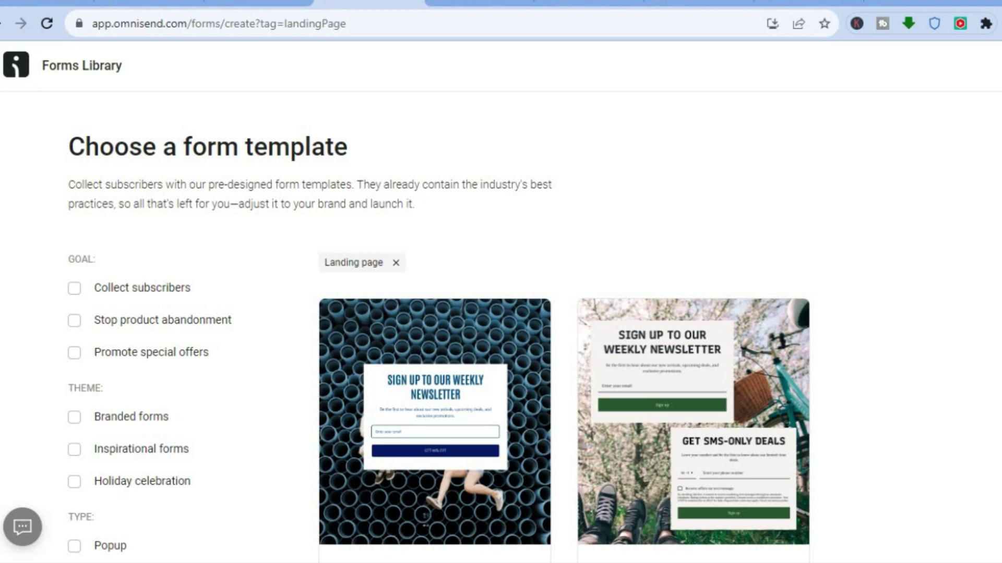
{"action": "scroll", "coordinate": [524, 352], "scroll_direction": "down", "scroll_amount": 4}
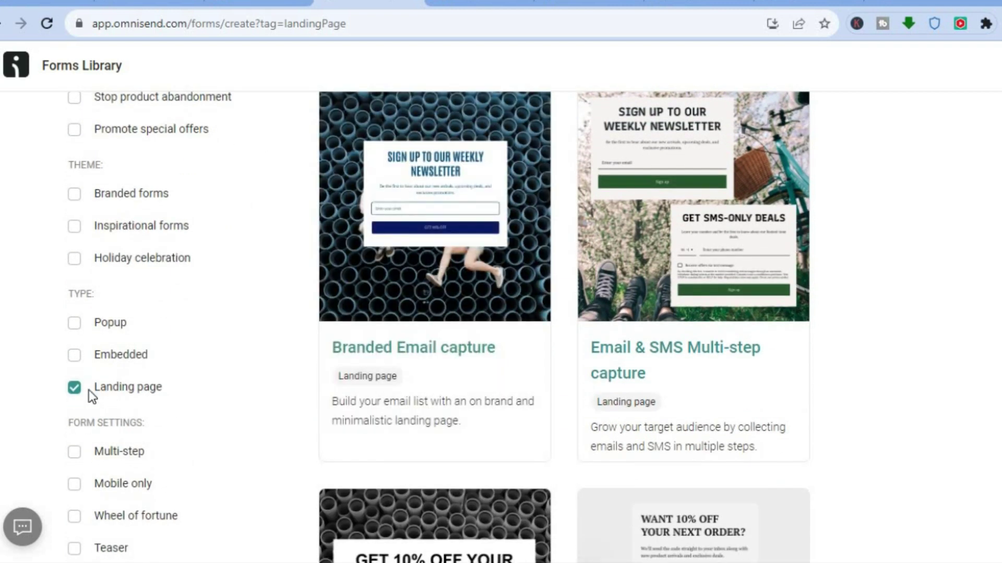
{"action": "left_click", "coordinate": [80, 389]}
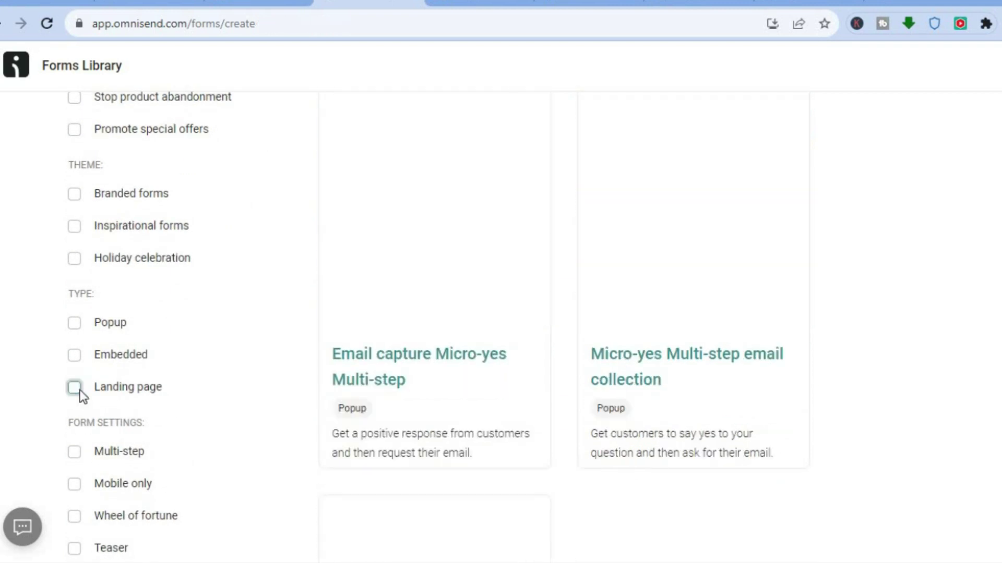
{"action": "left_click", "coordinate": [70, 328]}
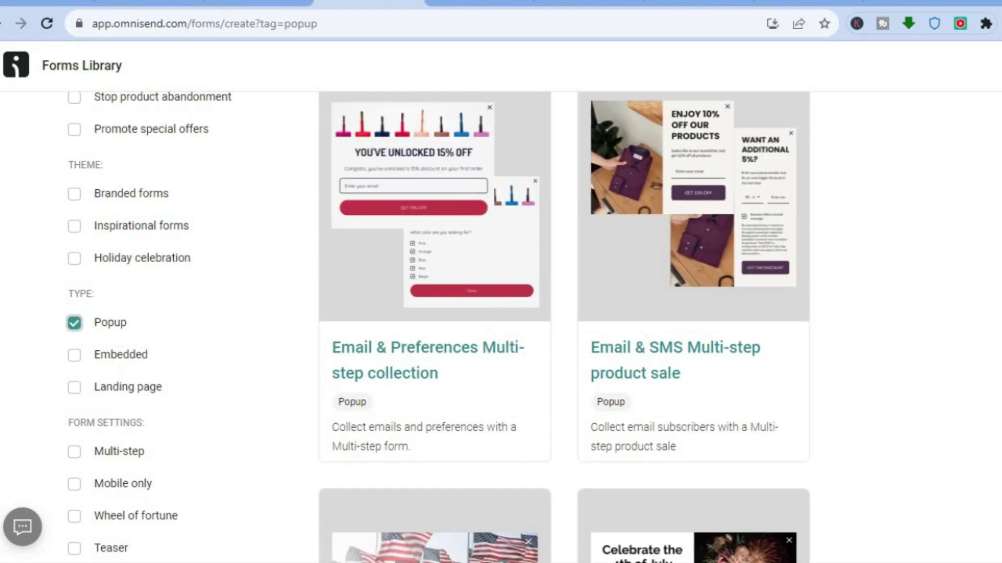
Browse the popup templates and start a new form from Micro-yes branded Multi-step welcome discount
{"action": "scroll", "coordinate": [501, 313], "scroll_direction": "up", "scroll_amount": 4}
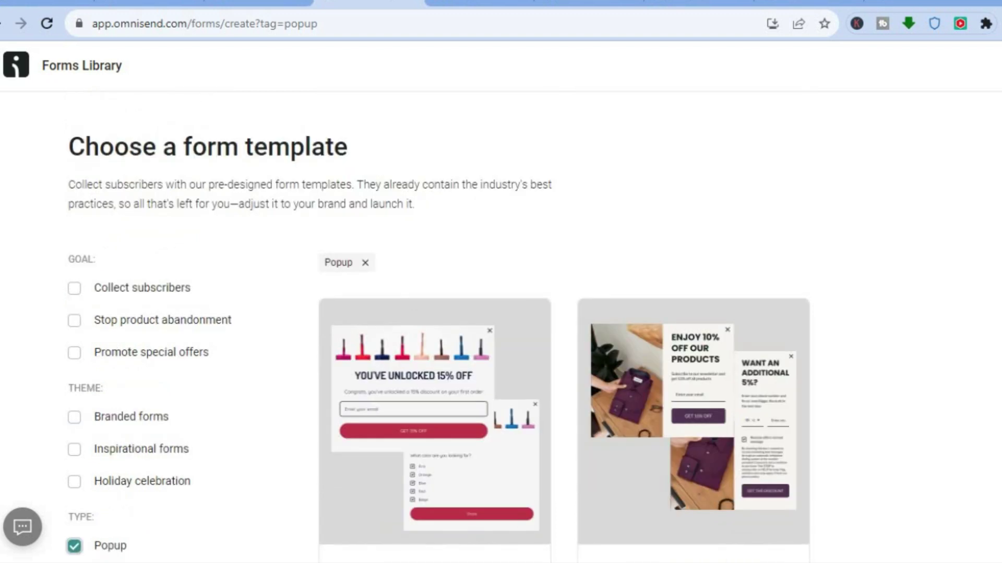
{"action": "scroll", "coordinate": [501, 313], "scroll_direction": "down", "scroll_amount": 6}
{"action": "scroll", "coordinate": [501, 313], "scroll_direction": "down", "scroll_amount": 10}
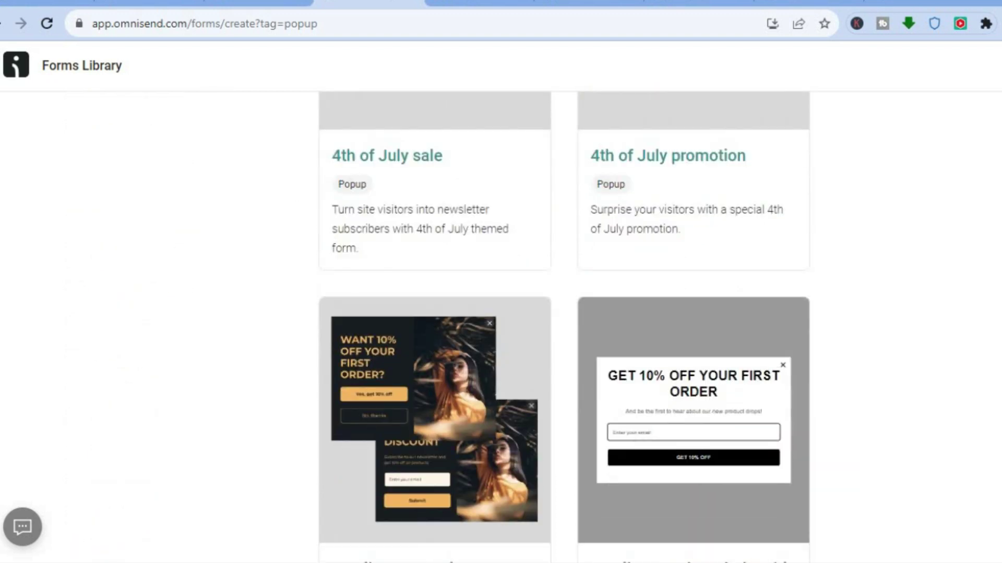
{"action": "scroll", "coordinate": [501, 313], "scroll_direction": "up", "scroll_amount": 7}
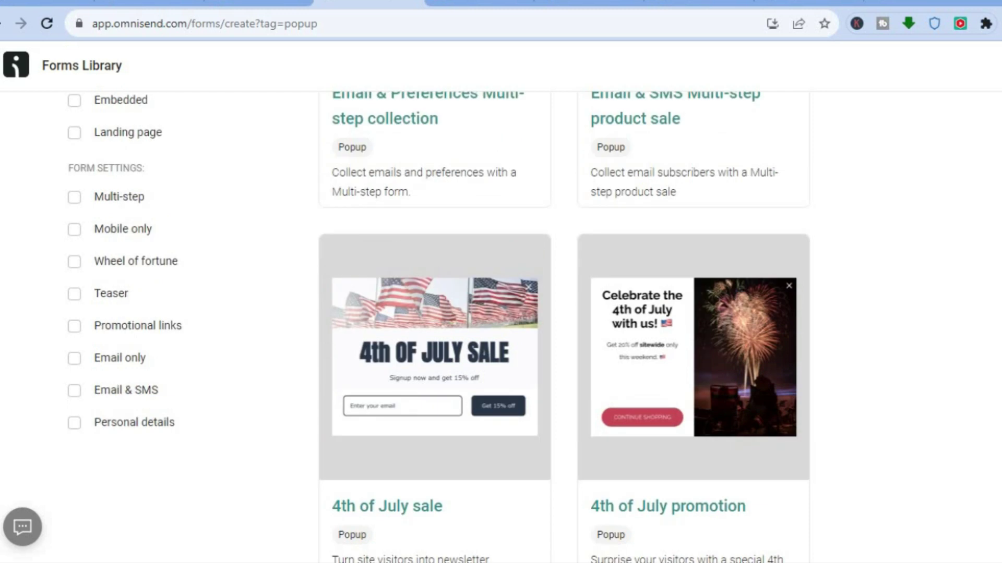
{"action": "scroll", "coordinate": [501, 313], "scroll_direction": "down", "scroll_amount": 15}
{"action": "scroll", "coordinate": [694, 313], "scroll_direction": "down", "scroll_amount": 1}
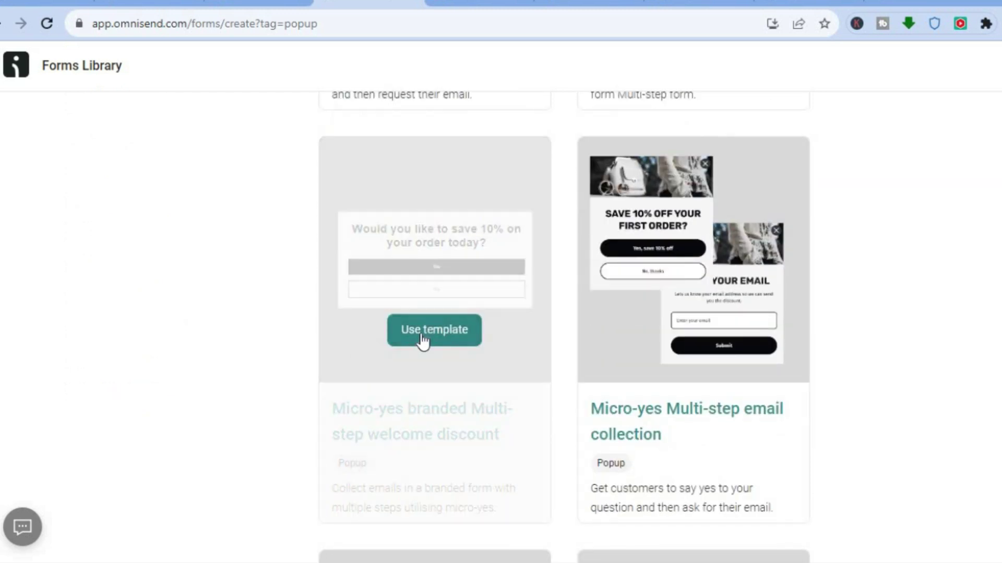
{"action": "left_click", "coordinate": [422, 339]}
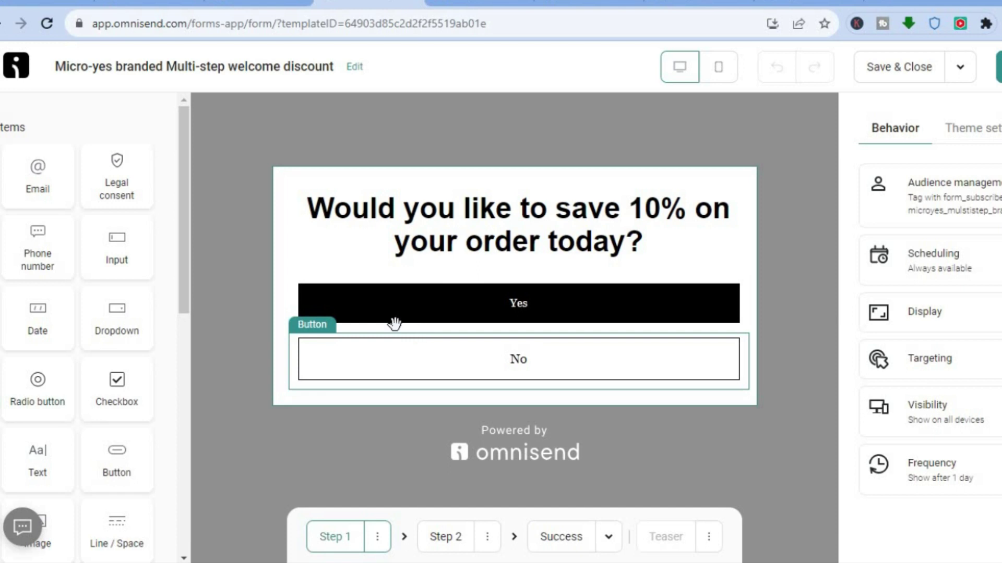
Examine the Yes button's text and available button actions, and look through the form items and layouts
{"action": "left_click", "coordinate": [363, 319]}
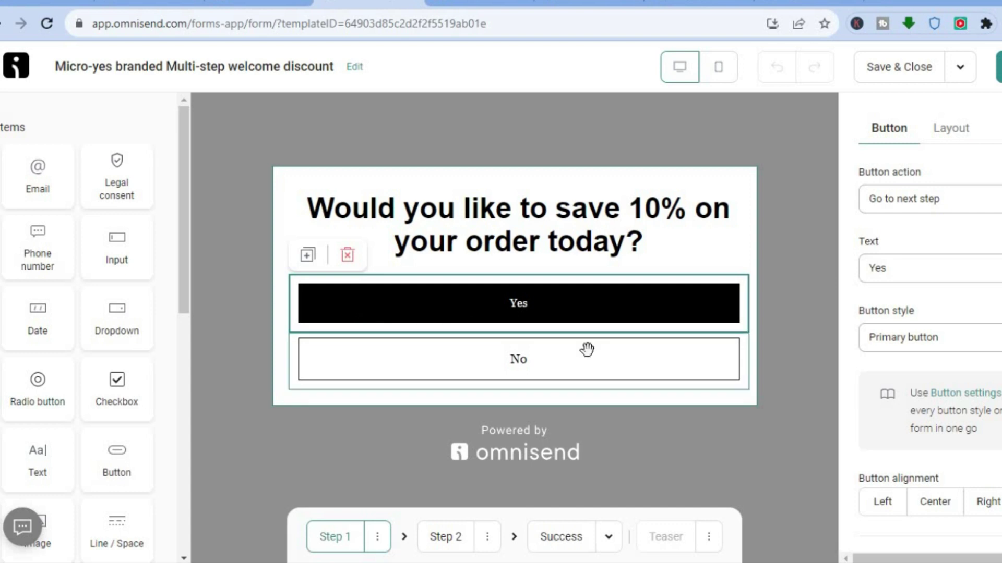
{"action": "left_click", "coordinate": [904, 271]}
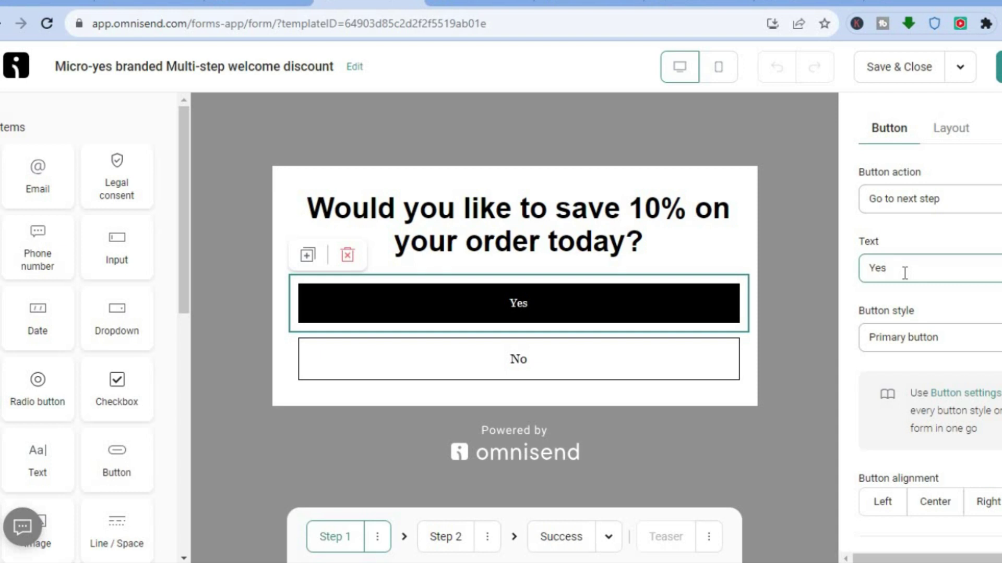
{"action": "left_click", "coordinate": [931, 197]}
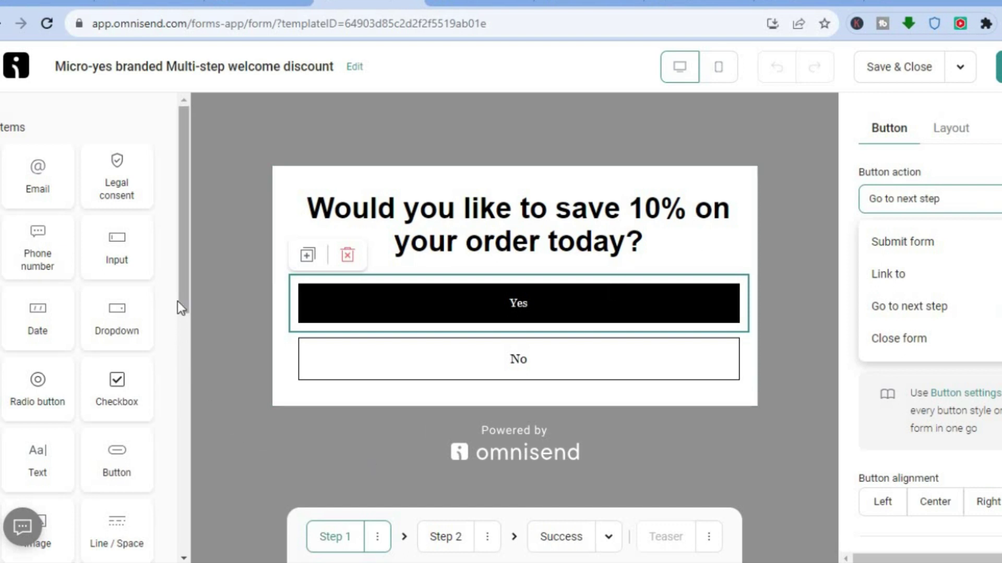
{"action": "left_click_drag", "start_coordinate": [176, 321], "coordinate": [174, 450]}
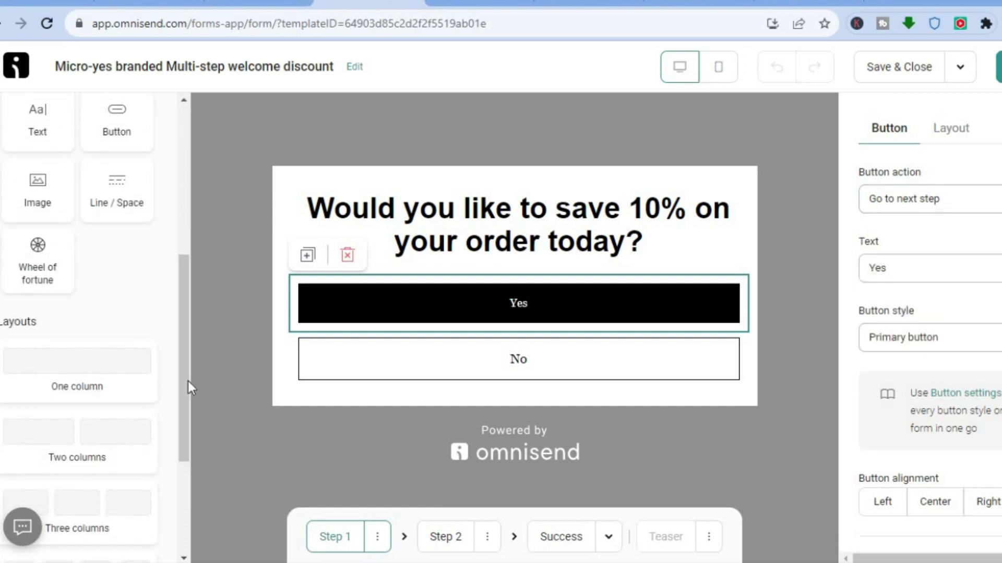
{"action": "left_click_drag", "start_coordinate": [185, 374], "coordinate": [184, 174]}
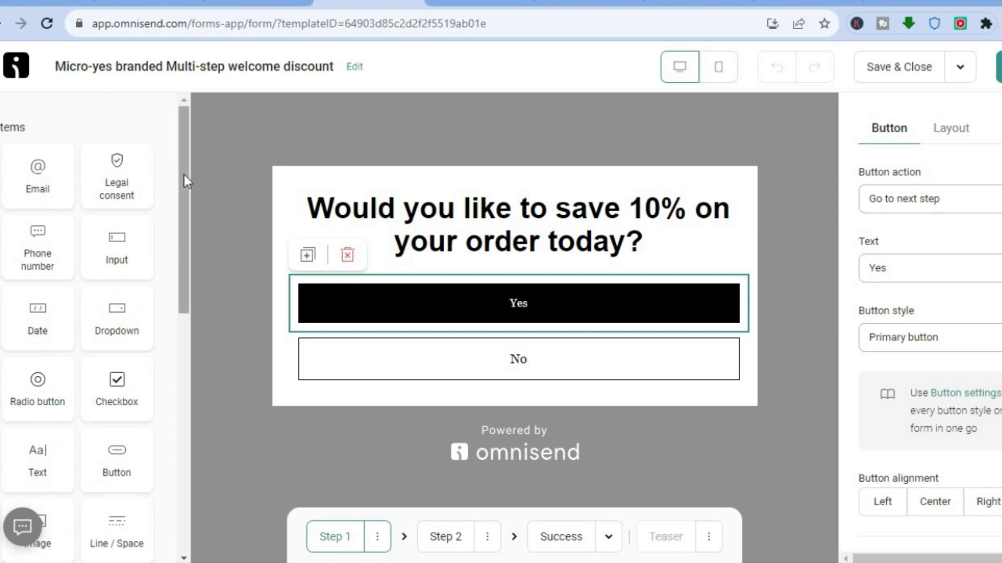
Set the Step 1 layout's background color to the blue #55ADFF and review its padding options
{"action": "left_click", "coordinate": [962, 129]}
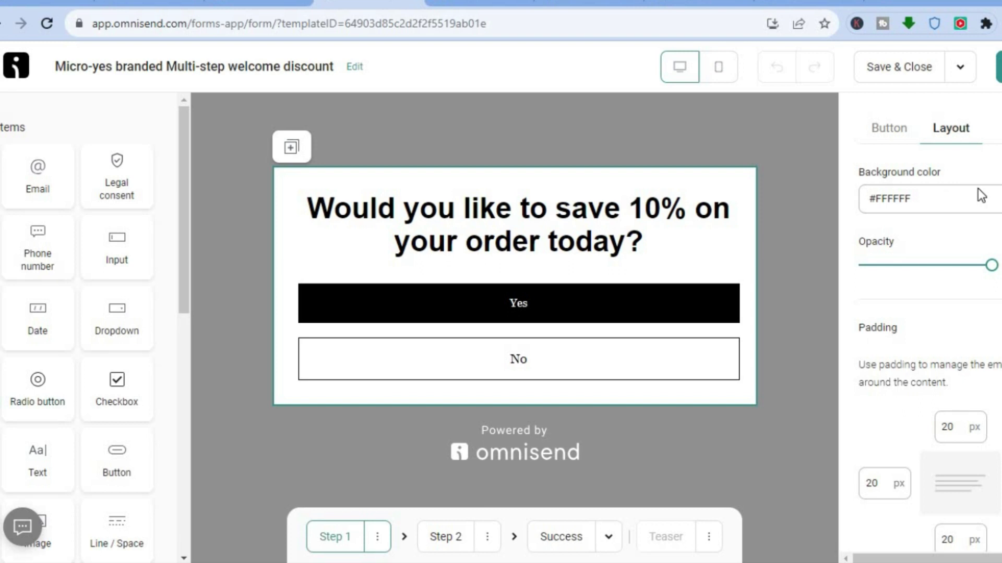
{"action": "left_click", "coordinate": [992, 199]}
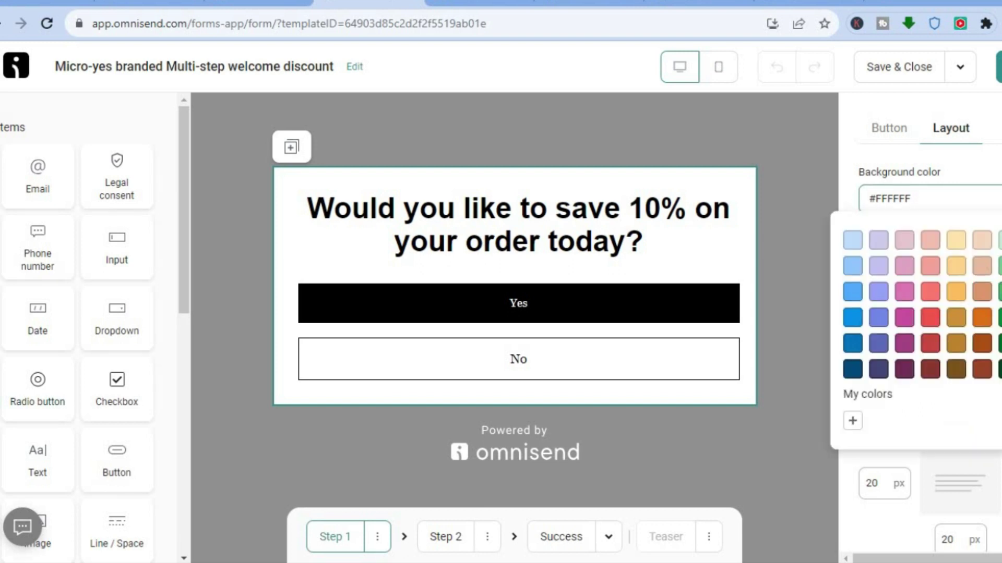
{"action": "left_click", "coordinate": [855, 295]}
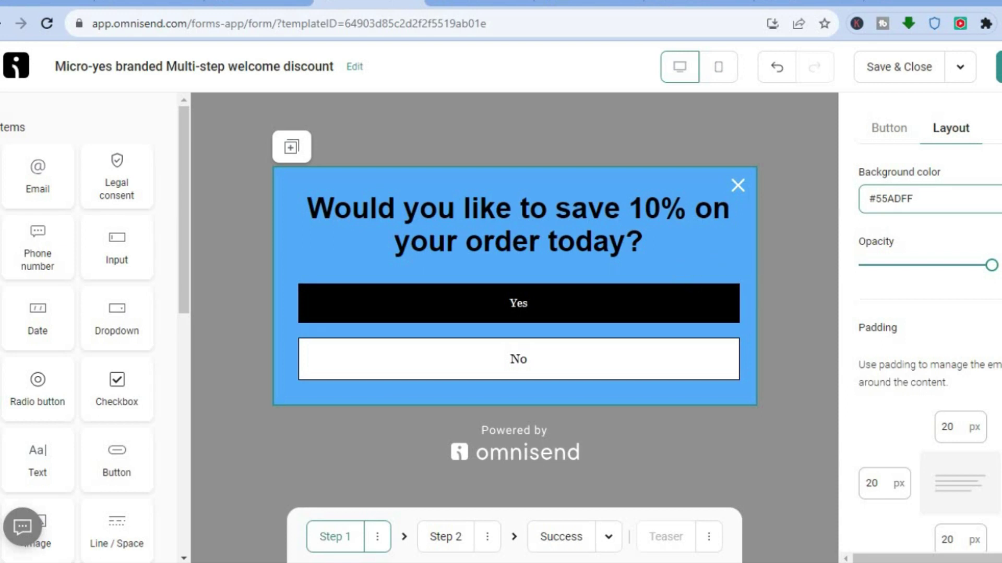
{"action": "scroll", "coordinate": [928, 324], "scroll_direction": "down", "scroll_amount": 2}
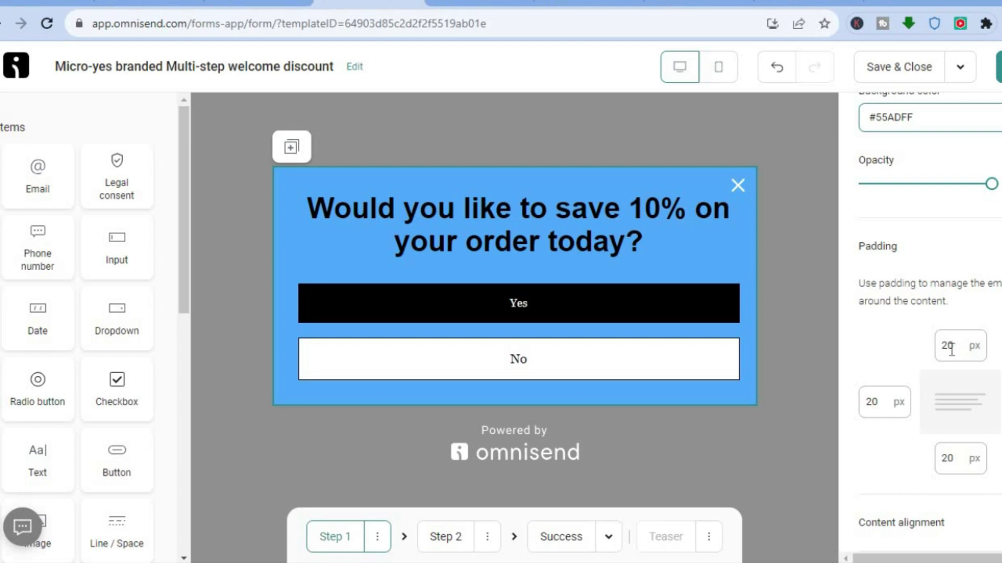
{"action": "scroll", "coordinate": [929, 323], "scroll_direction": "up", "scroll_amount": 2}
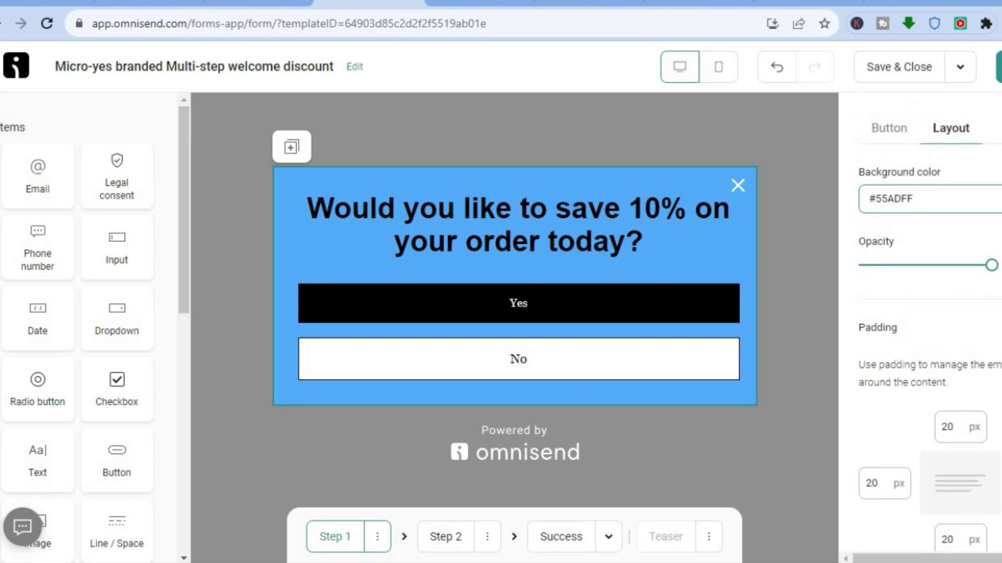
View the form's Step 2 and Success pages, and preview the Success page in mobile layout
{"action": "left_click", "coordinate": [450, 541]}
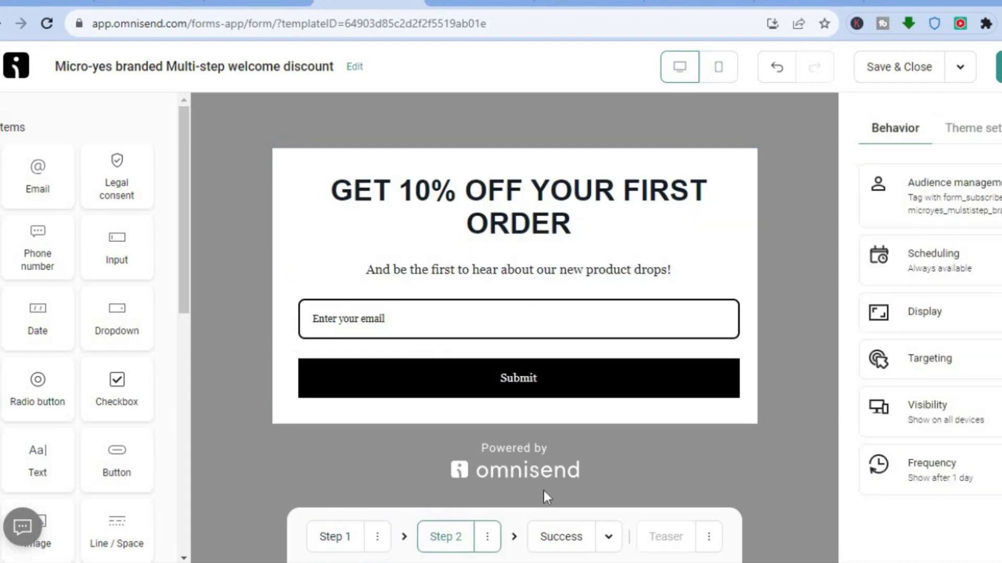
{"action": "left_click", "coordinate": [561, 537]}
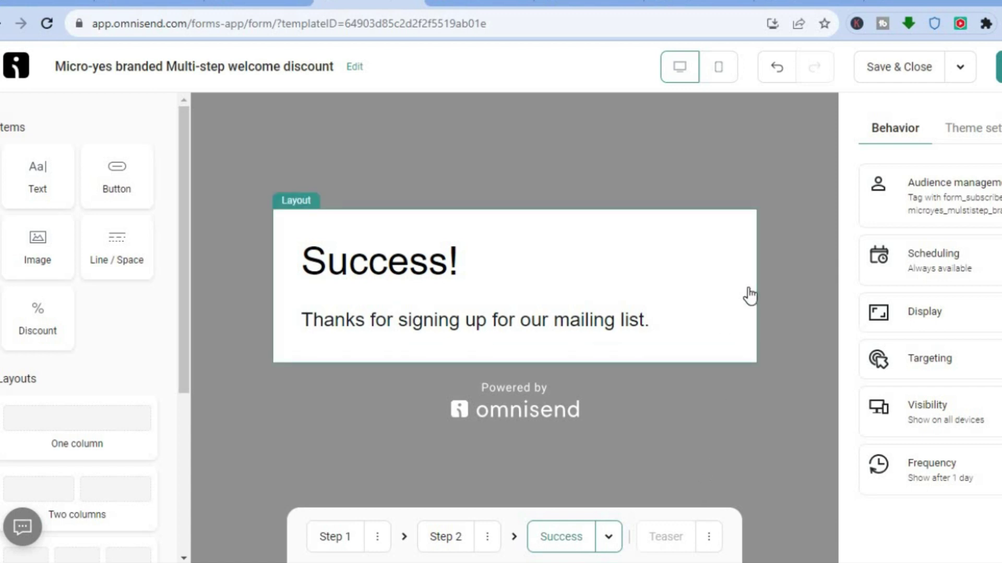
{"action": "left_click", "coordinate": [720, 74]}
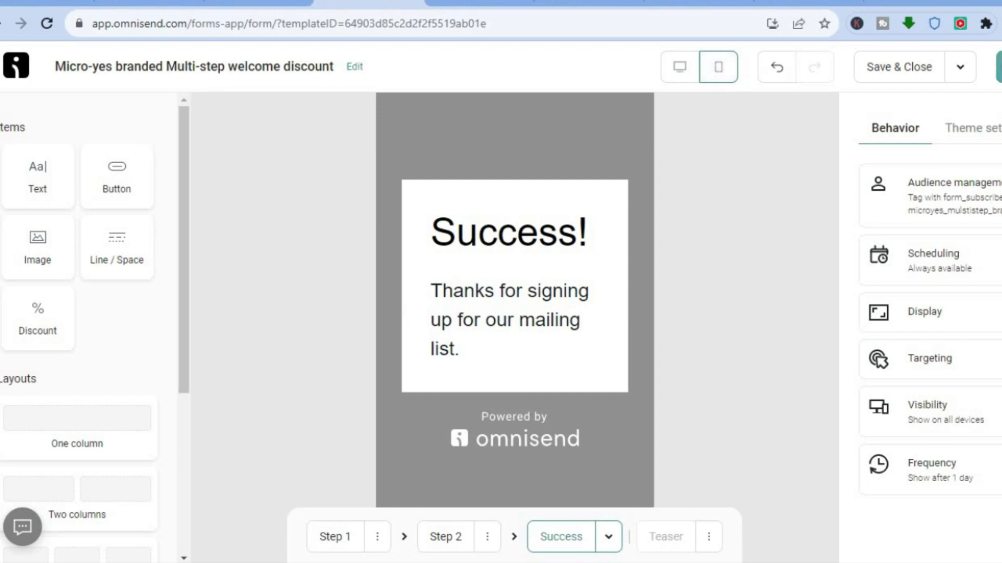
Review the form's theme settings, audience management settings and scheduling options
{"action": "left_click", "coordinate": [963, 133]}
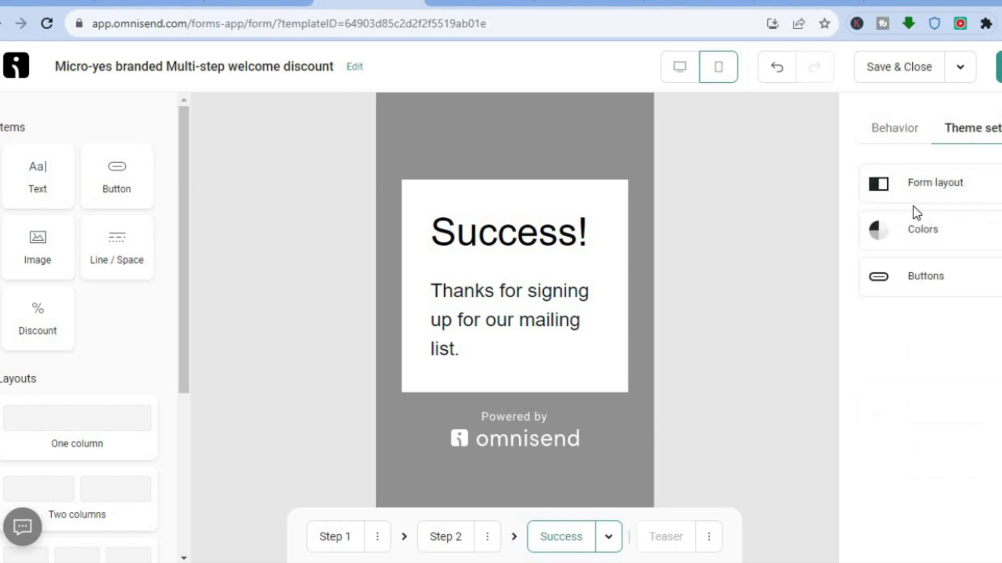
{"action": "left_click", "coordinate": [893, 133]}
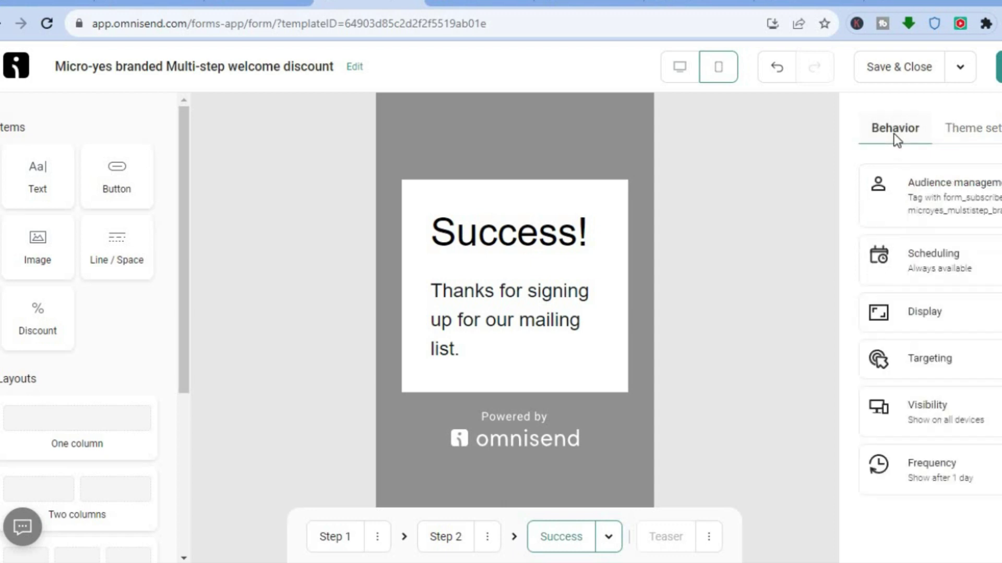
{"action": "left_click", "coordinate": [943, 190]}
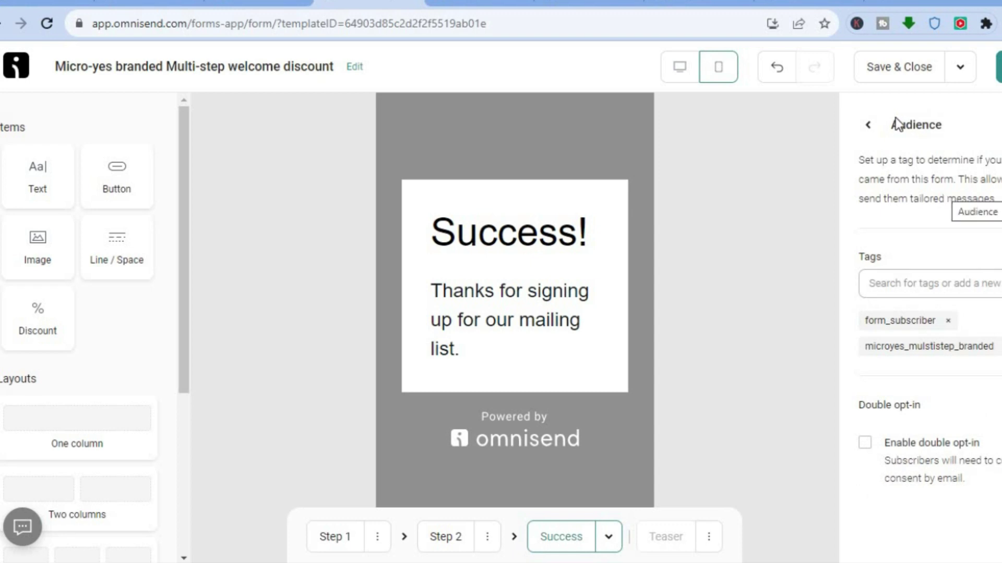
{"action": "left_click", "coordinate": [868, 127]}
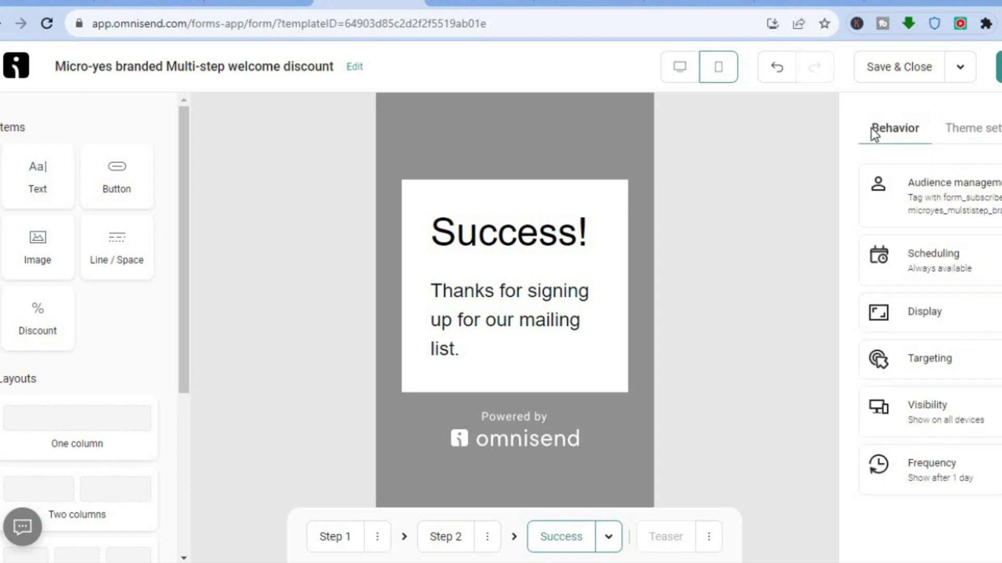
{"action": "left_click", "coordinate": [918, 271]}
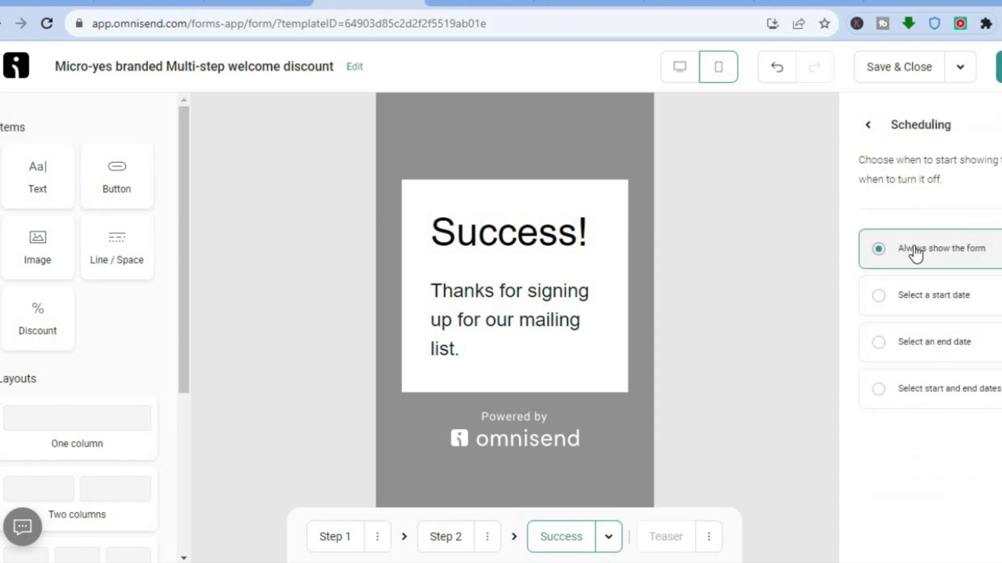
Review the form's display options and page targeting options, including the Appears on URL setting
{"action": "left_click", "coordinate": [868, 134]}
{"action": "left_click", "coordinate": [911, 316]}
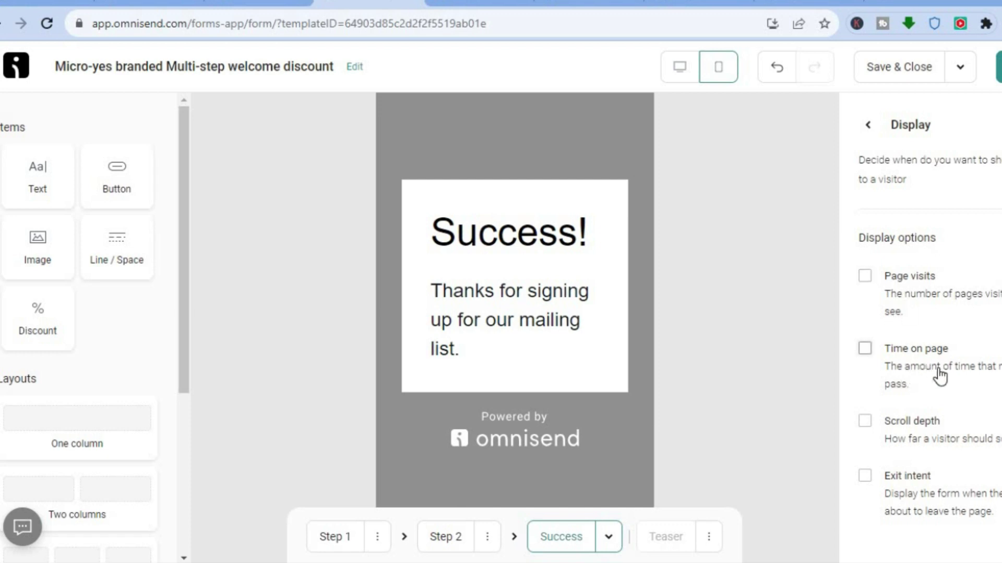
{"action": "left_click", "coordinate": [867, 125]}
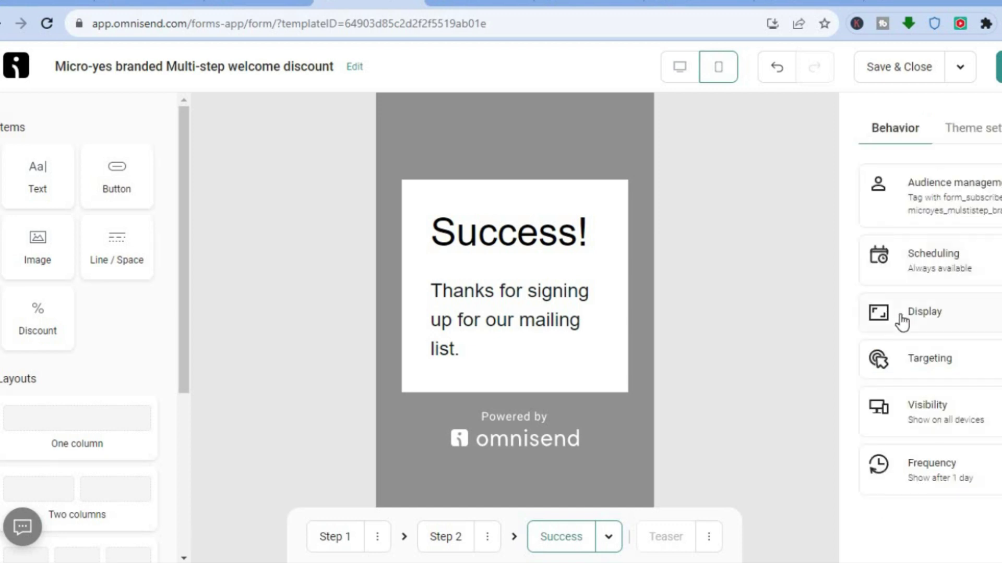
{"action": "left_click", "coordinate": [929, 360]}
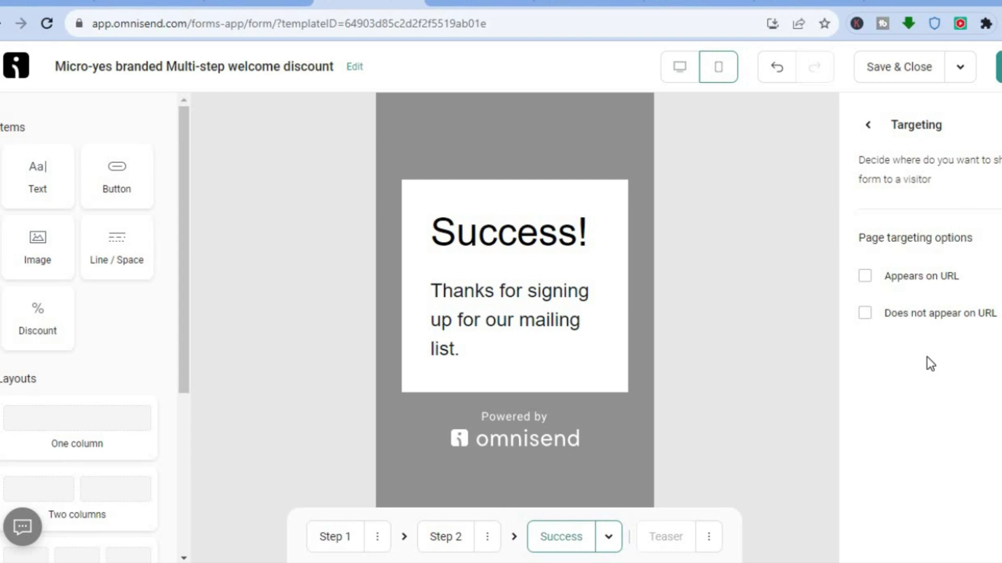
{"action": "left_click", "coordinate": [865, 275]}
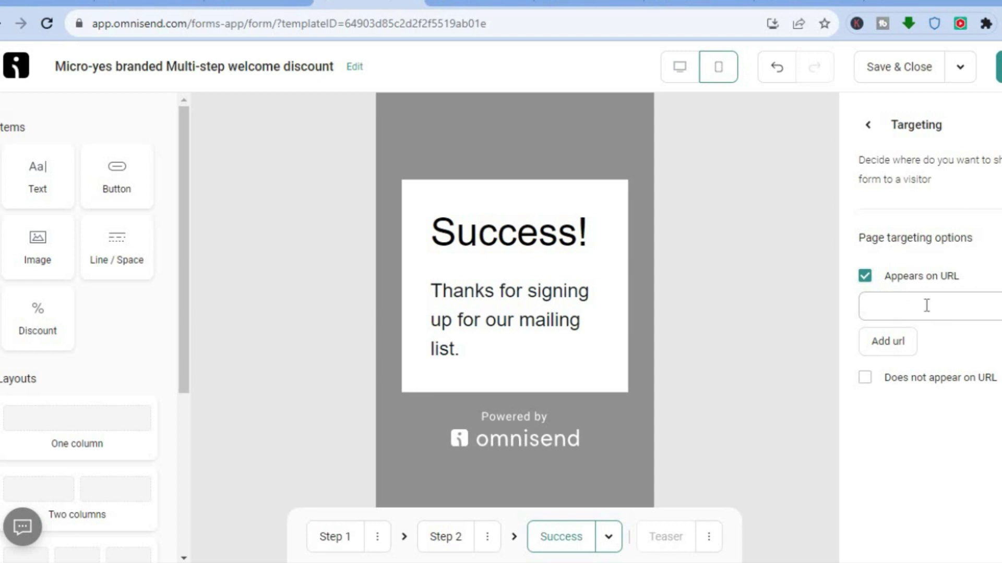
{"action": "left_click", "coordinate": [864, 274]}
{"action": "left_click", "coordinate": [870, 126]}
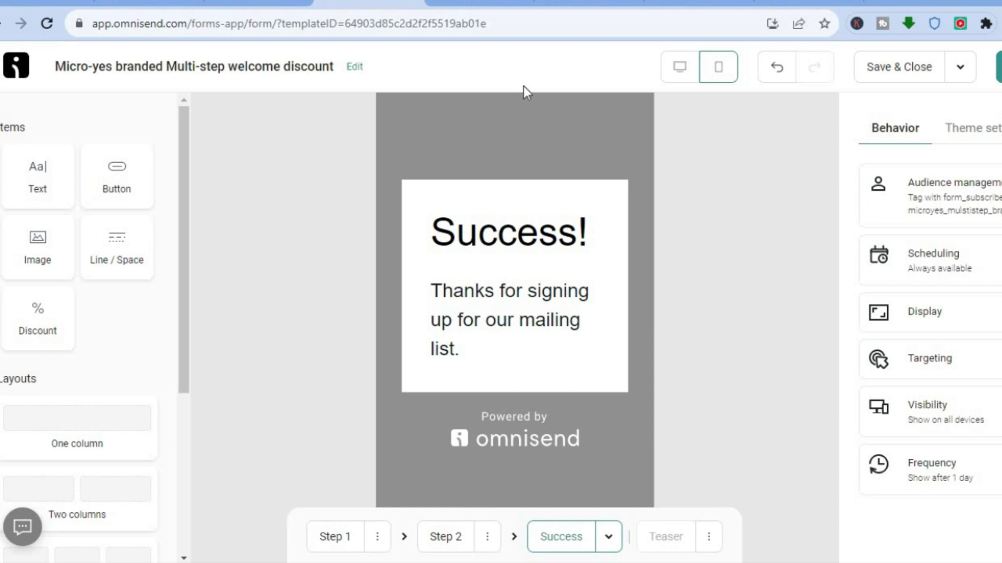
Return to the forms library and browse the popup templates and form settings filters
{"action": "left_click", "coordinate": [3, 24]}
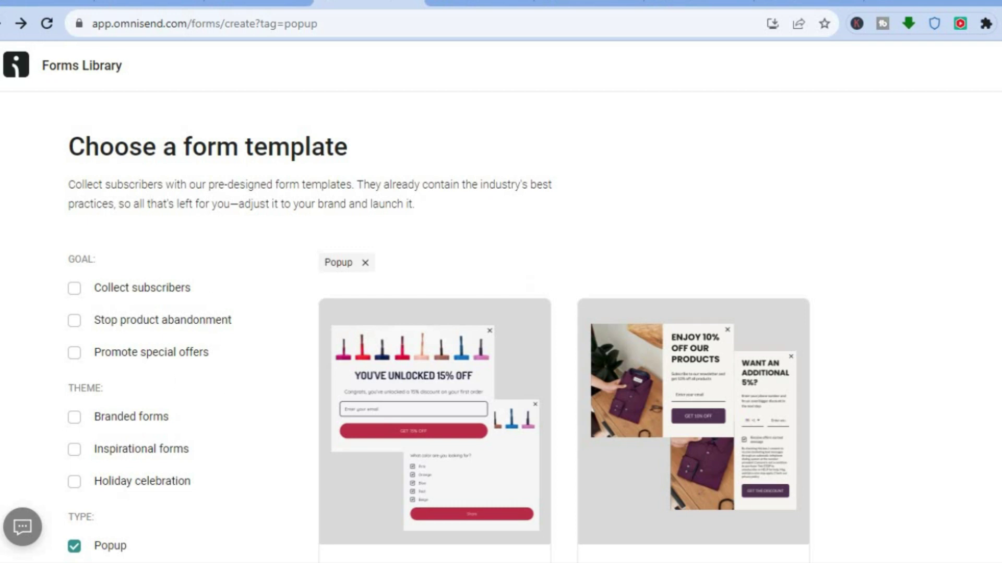
{"action": "scroll", "coordinate": [500, 313], "scroll_direction": "down", "scroll_amount": 9}
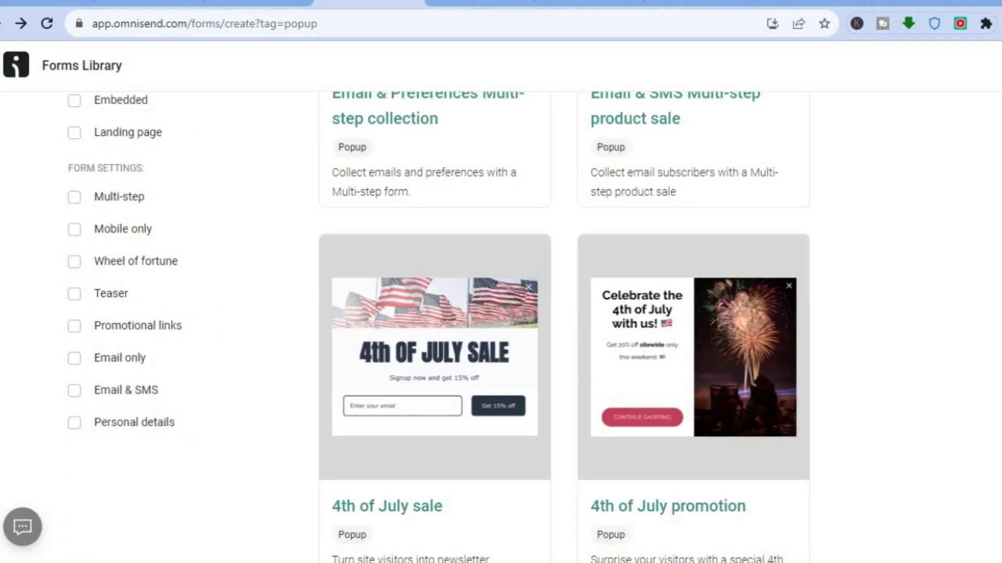
{"action": "scroll", "coordinate": [501, 314], "scroll_direction": "down", "scroll_amount": 10}
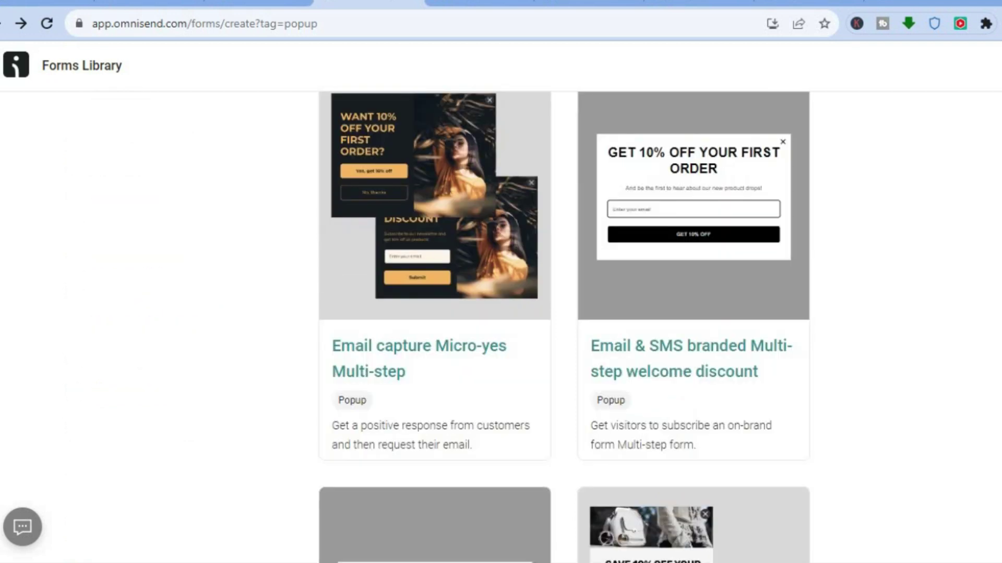
{"action": "scroll", "coordinate": [564, 327], "scroll_direction": "up", "scroll_amount": 3}
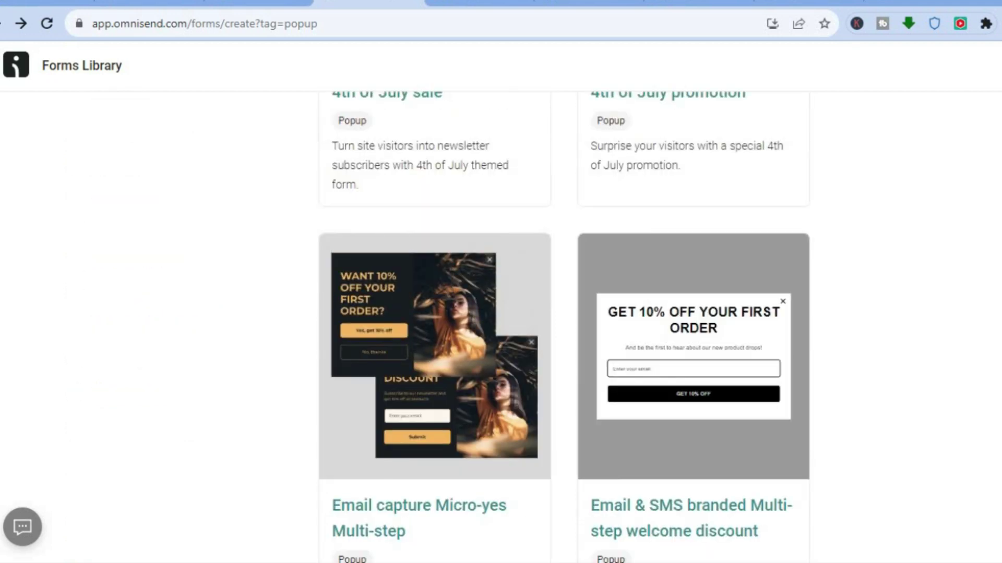
{"action": "scroll", "coordinate": [564, 327], "scroll_direction": "up", "scroll_amount": 10}
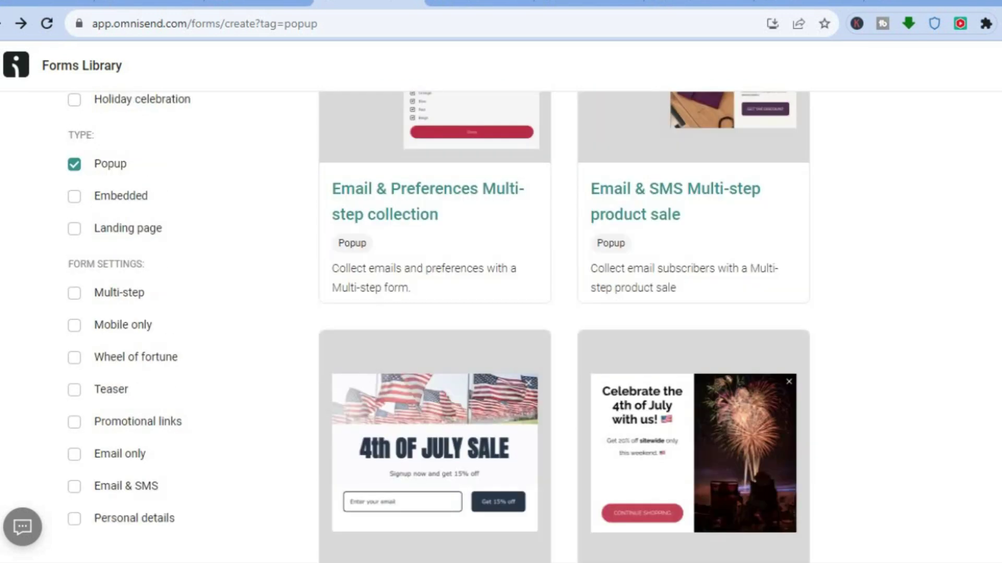
{"action": "scroll", "coordinate": [564, 327], "scroll_direction": "down", "scroll_amount": 3}
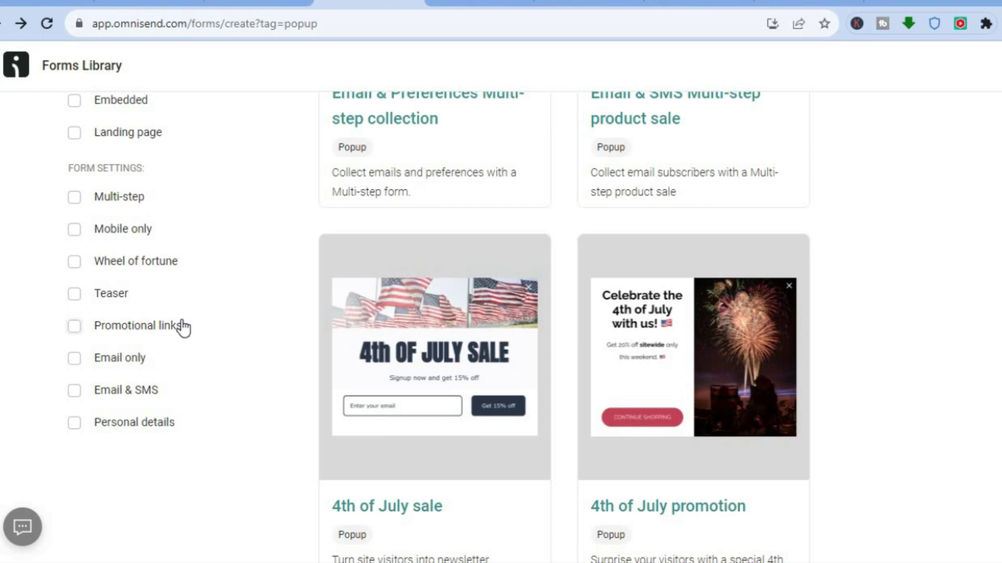
Filter the popup templates by Promotional links, replace that filter with Teaser, and look over the matching templates
{"action": "left_click", "coordinate": [75, 327]}
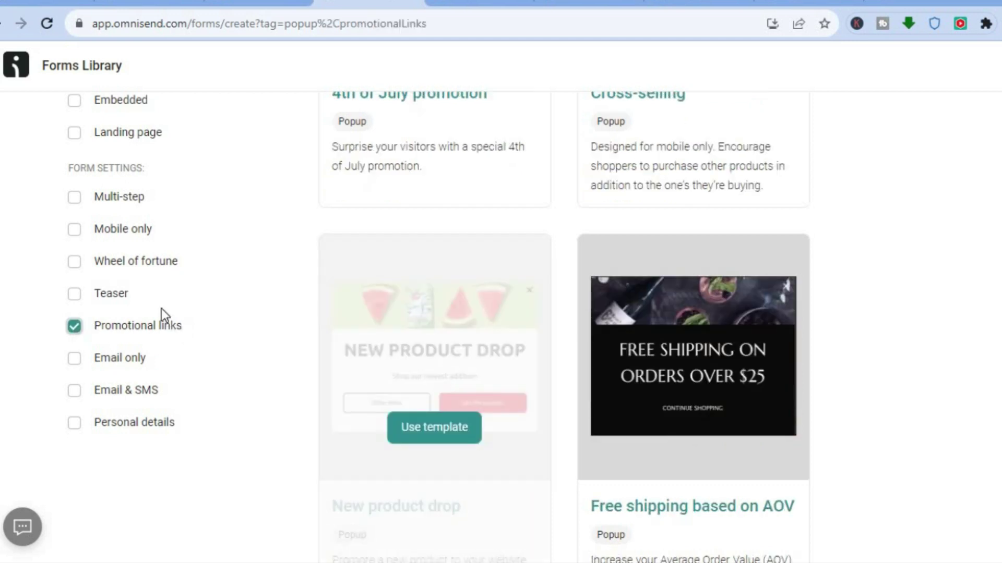
{"action": "left_click", "coordinate": [74, 327]}
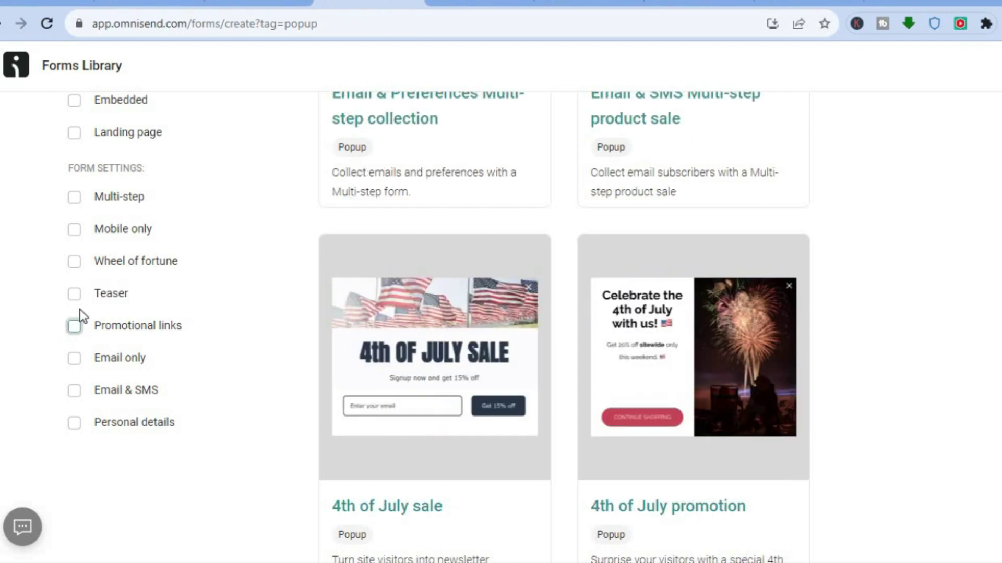
{"action": "left_click", "coordinate": [74, 295]}
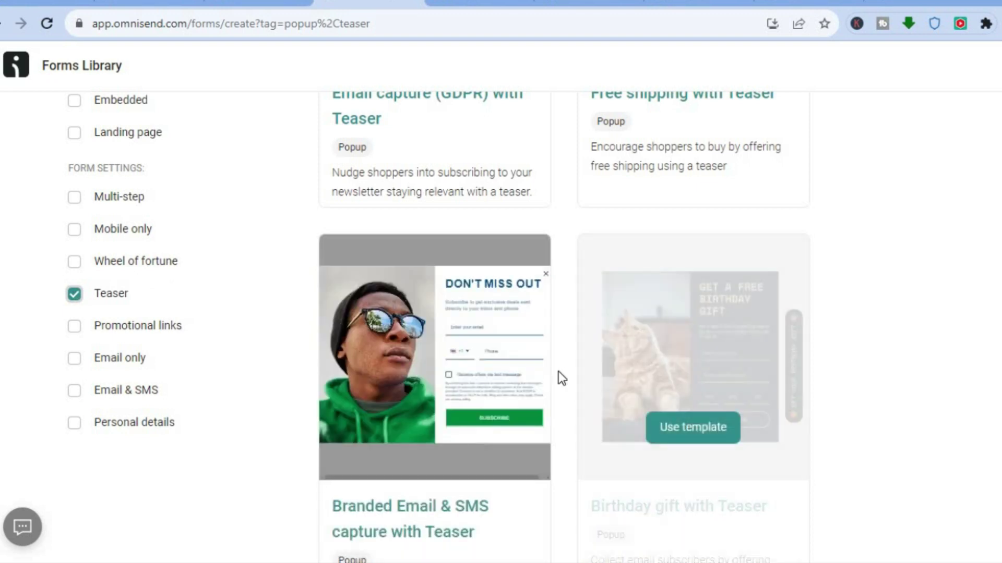
{"action": "mouse_move", "coordinate": [543, 372]}
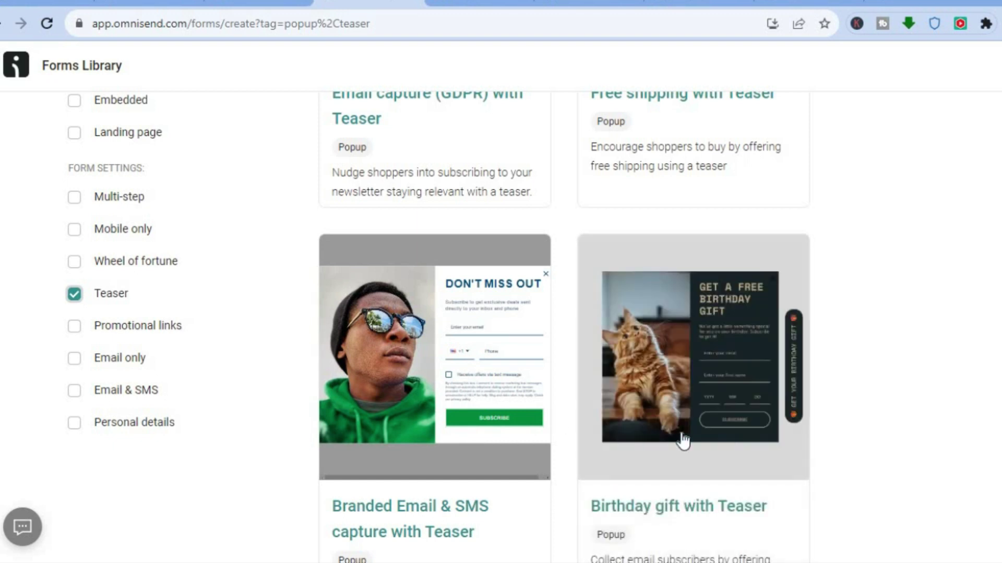
{"action": "scroll", "coordinate": [501, 327], "scroll_direction": "up", "scroll_amount": 8}
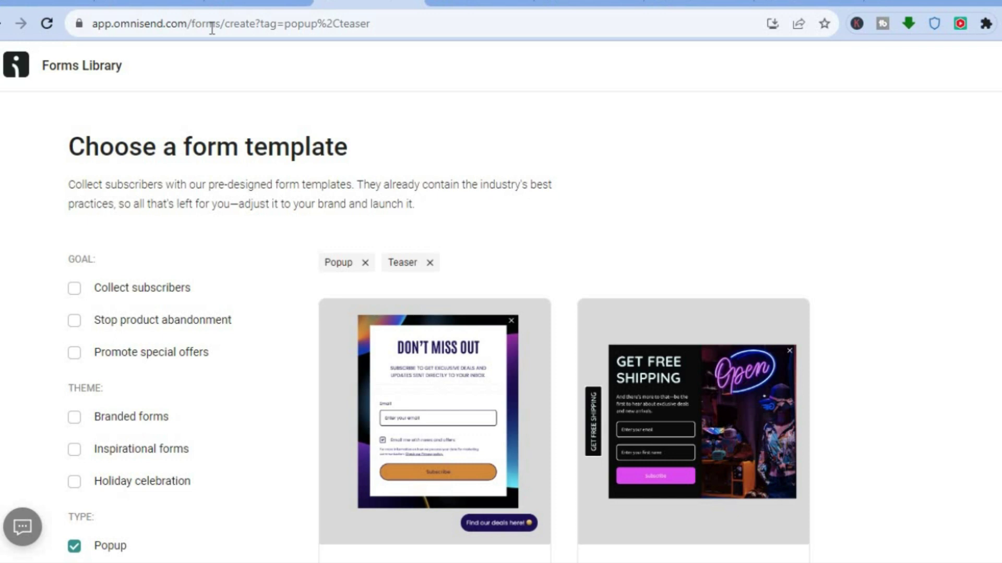
Leave the forms library for the Automation section and browse the pre-built workflows
{"action": "key", "text": "alt+Left"}
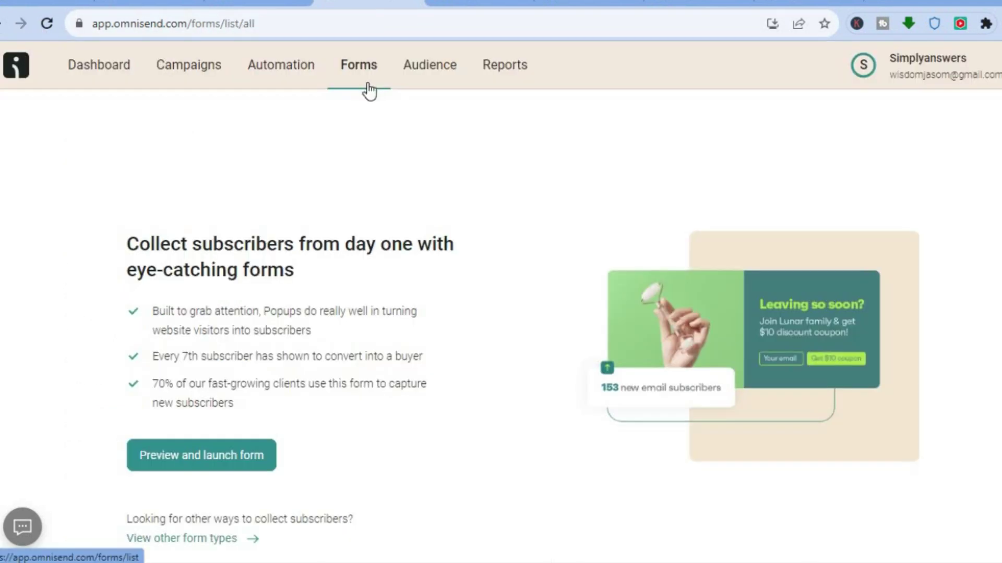
{"action": "left_click", "coordinate": [280, 71]}
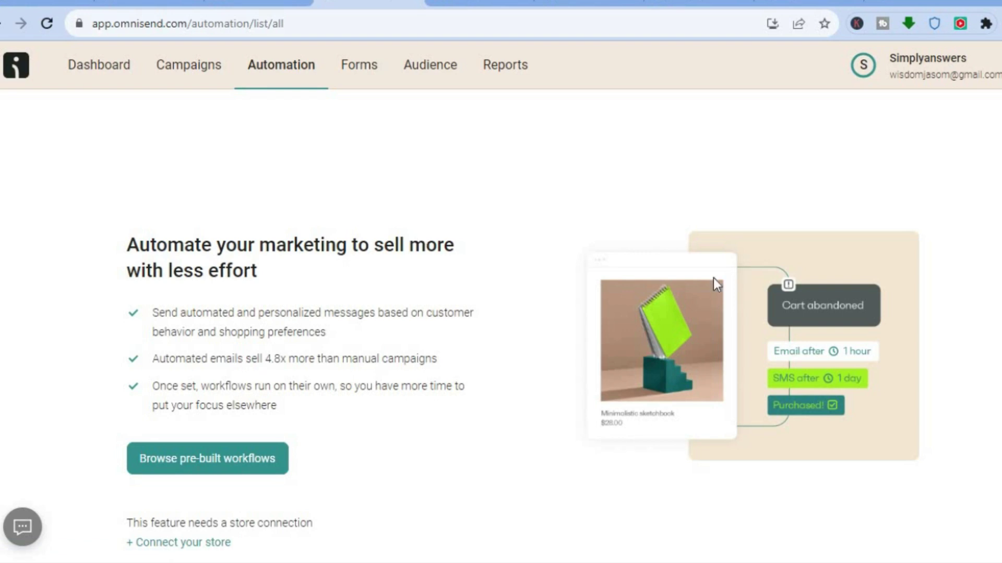
{"action": "scroll", "coordinate": [387, 315], "scroll_direction": "down", "scroll_amount": 3}
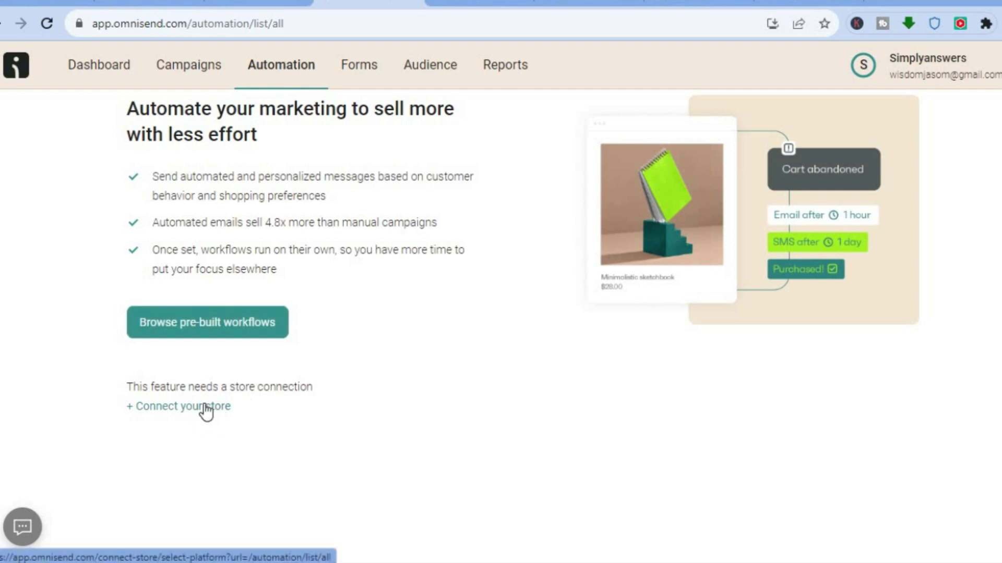
{"action": "left_click", "coordinate": [211, 323]}
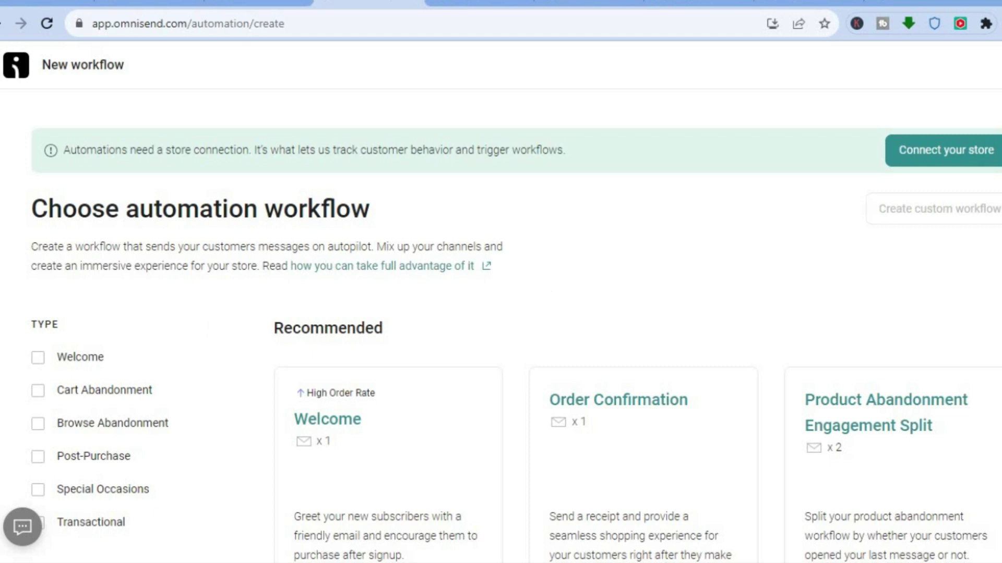
{"action": "scroll", "coordinate": [628, 203], "scroll_direction": "down", "scroll_amount": 3}
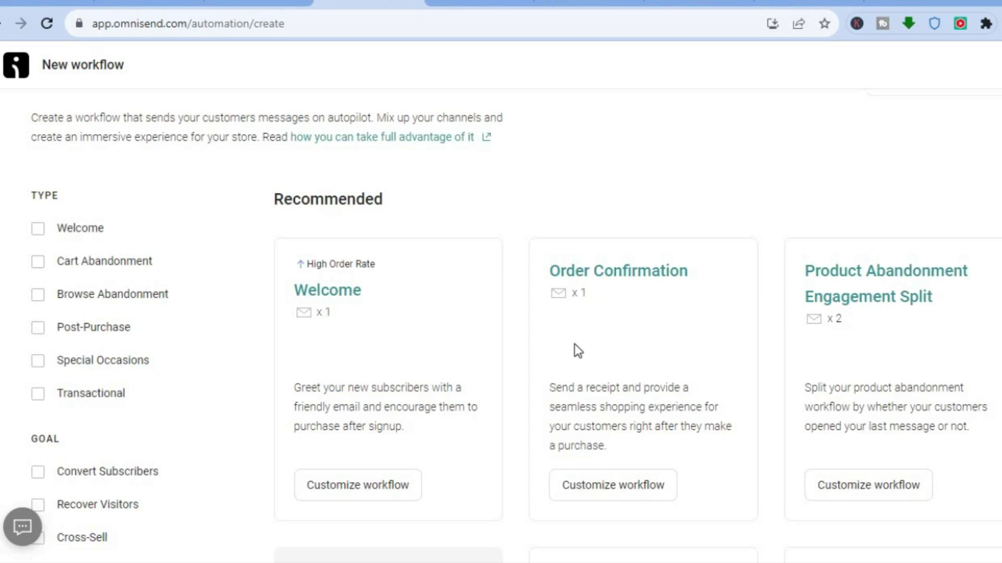
{"action": "scroll", "coordinate": [515, 326], "scroll_direction": "down", "scroll_amount": 4}
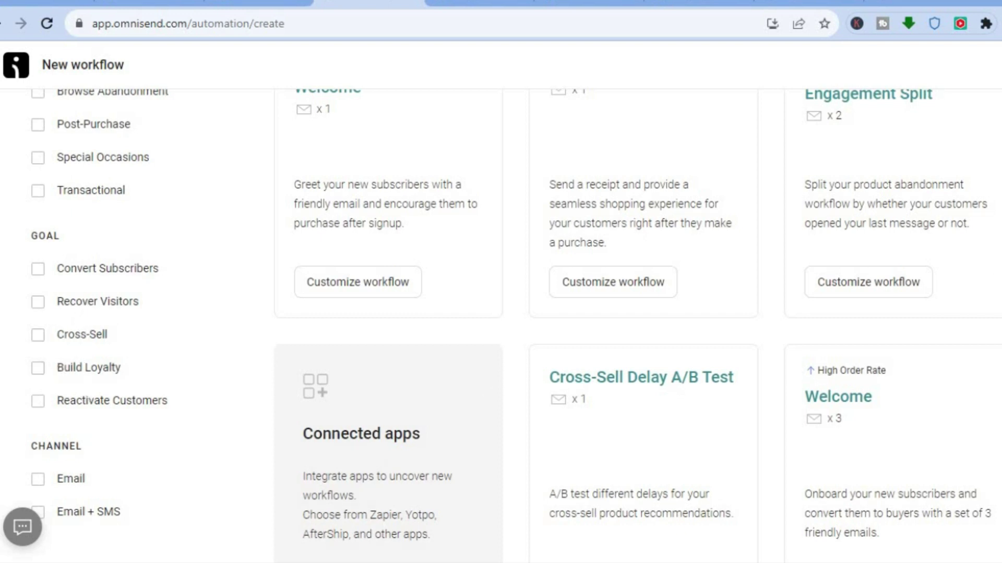
{"action": "scroll", "coordinate": [516, 320], "scroll_direction": "up", "scroll_amount": 3}
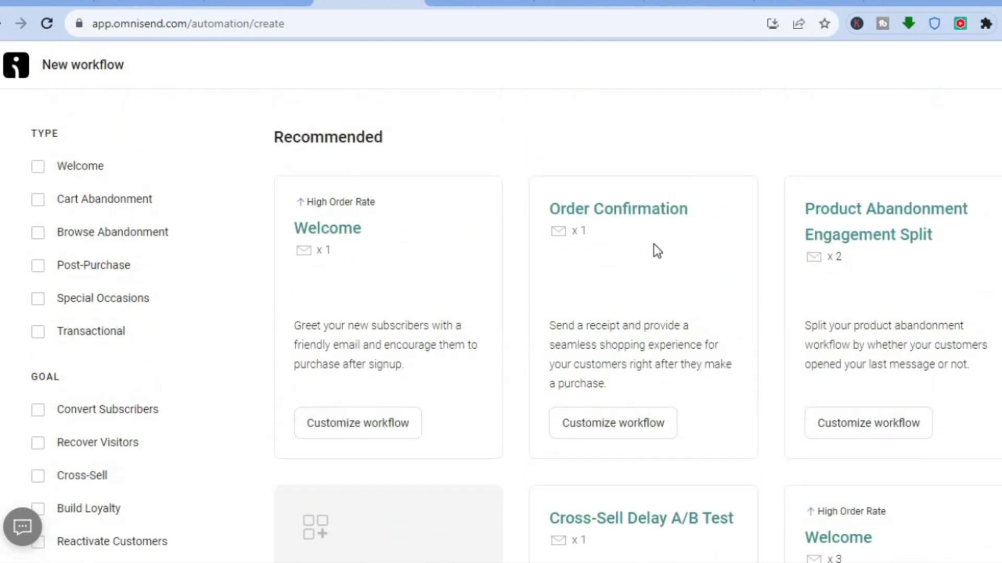
View the Order Confirmation workflow's details and return to the Automation overview
{"action": "left_click", "coordinate": [645, 219]}
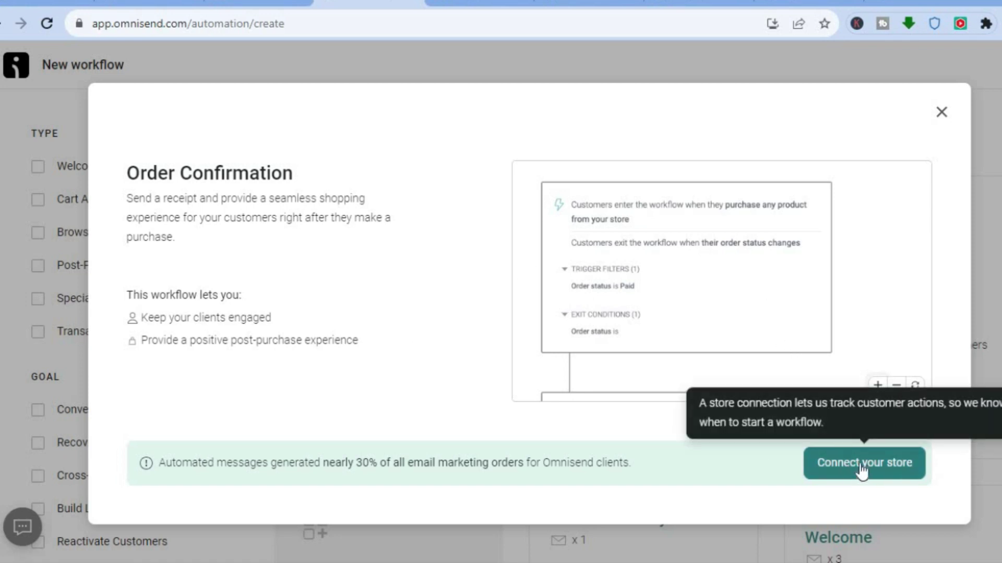
{"action": "left_click", "coordinate": [941, 114]}
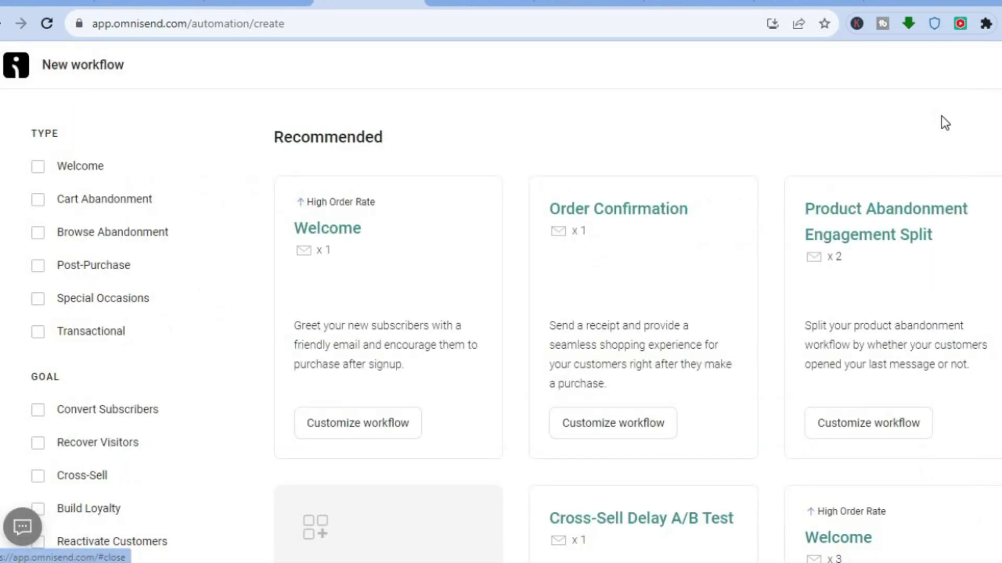
{"action": "scroll", "coordinate": [388, 524], "scroll_direction": "up", "scroll_amount": 4}
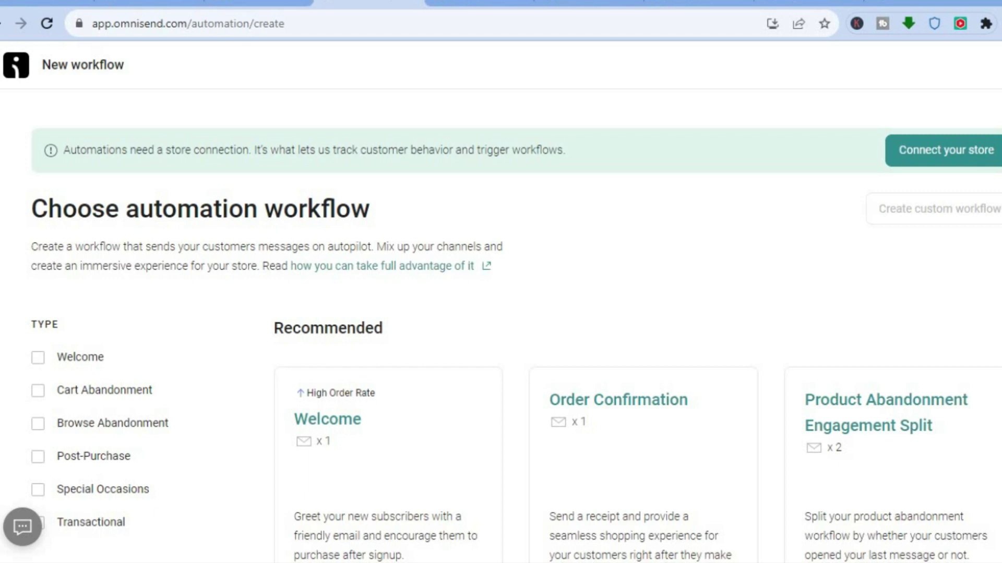
{"action": "key", "text": "alt+Left"}
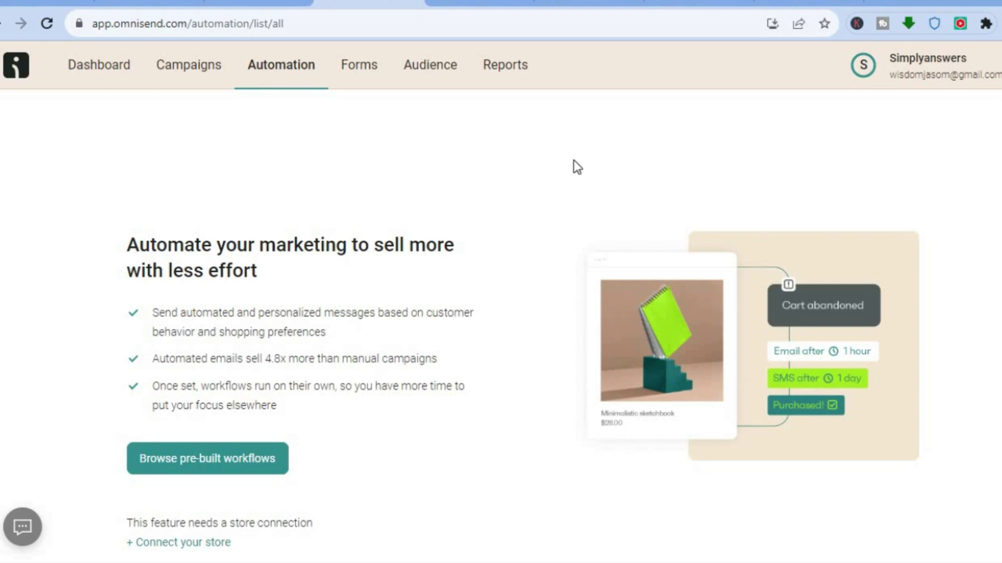
View the audience contact list and review the available ways to add contacts
{"action": "left_click", "coordinate": [431, 73]}
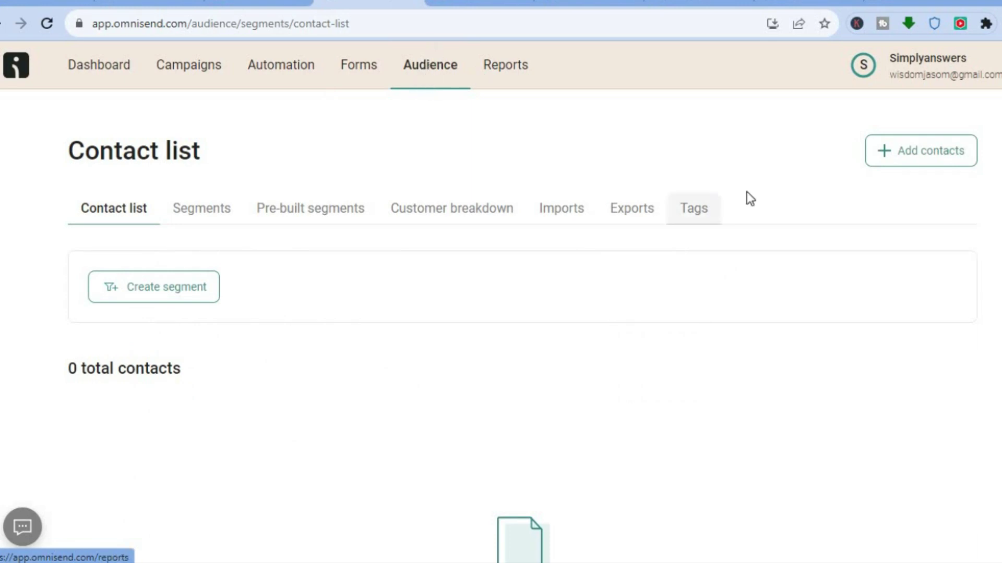
{"action": "left_click", "coordinate": [903, 154]}
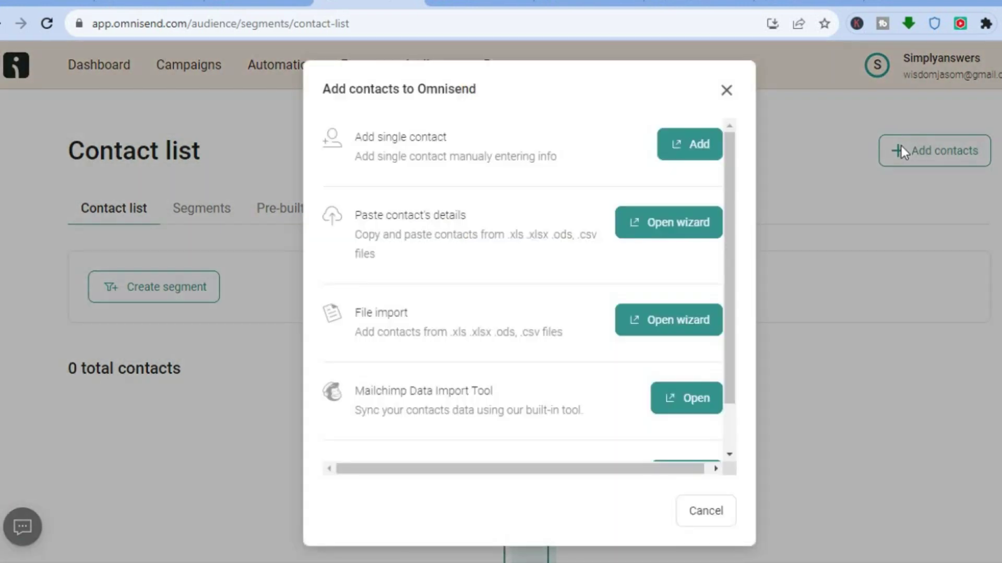
{"action": "mouse_move", "coordinate": [729, 145]}
{"action": "left_mouse_down"}
{"action": "mouse_move", "coordinate": [727, 171]}
{"action": "mouse_move", "coordinate": [727, 144]}
{"action": "left_mouse_up"}
{"action": "left_click", "coordinate": [678, 148]}
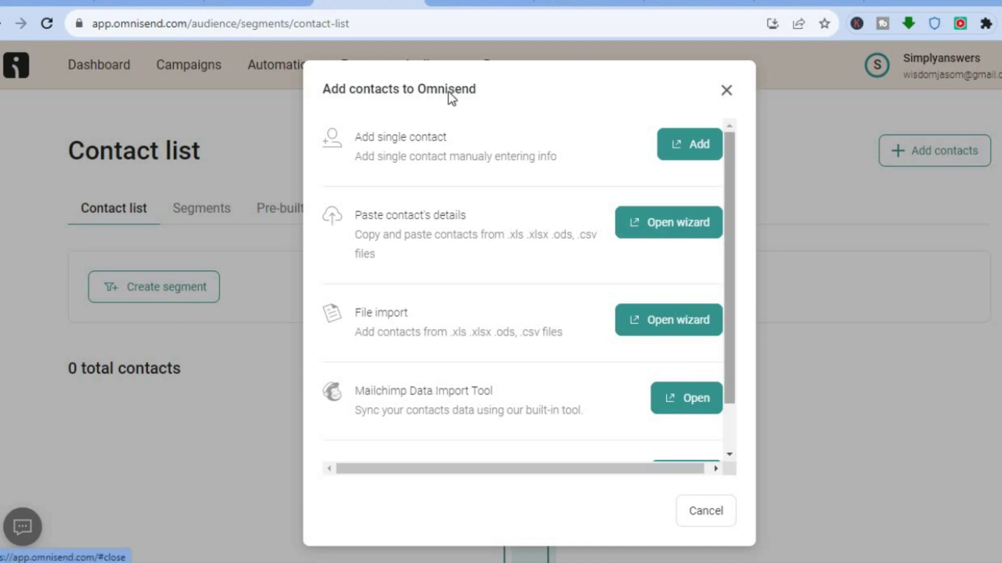
{"action": "key", "text": "Escape"}
Switch to the Omnisend pricing page and compare the contact, email and SMS limits and included features of the Free, Standard and Pro plans
{"action": "left_click", "coordinate": [255, 4]}
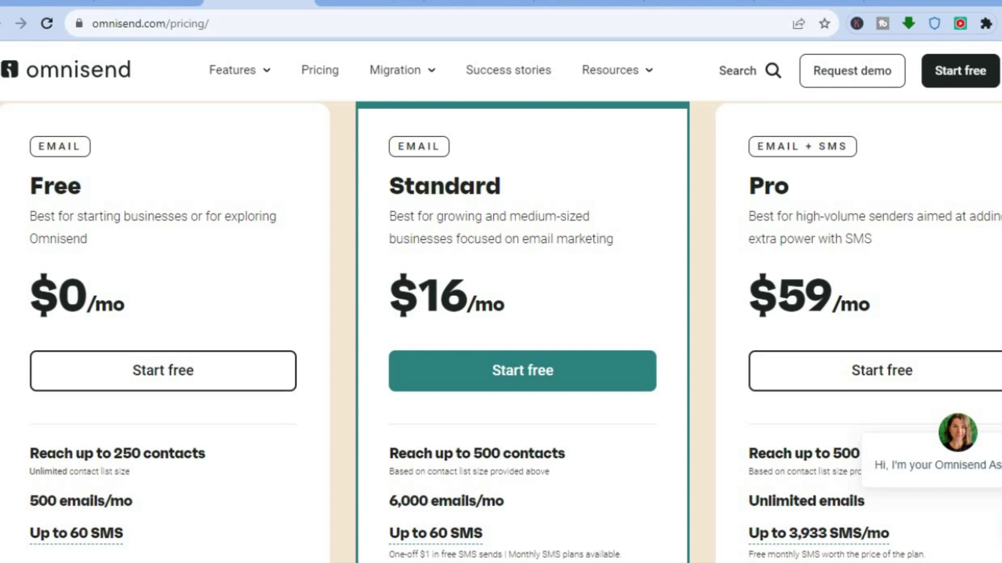
{"action": "scroll", "coordinate": [501, 331], "scroll_direction": "down", "scroll_amount": 3}
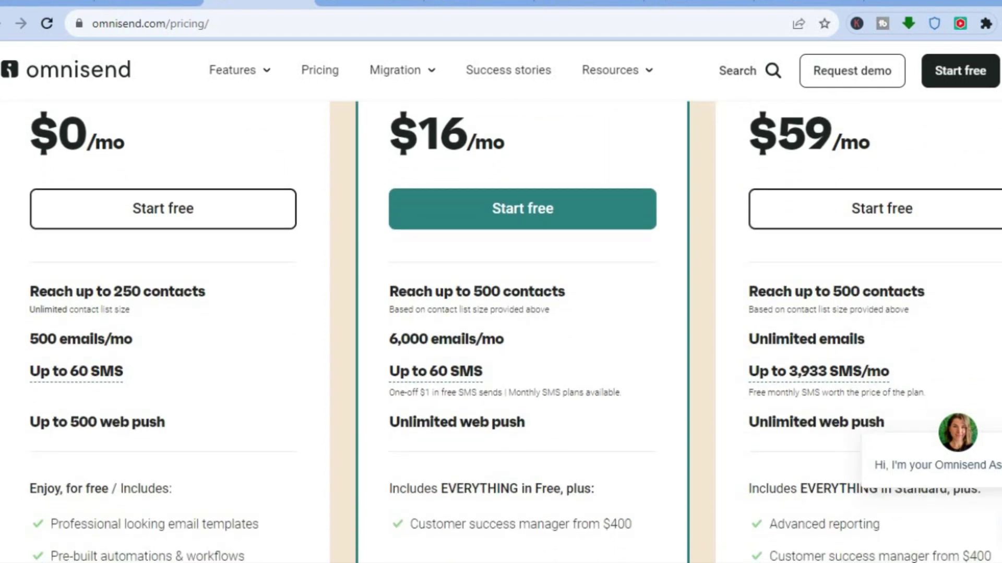
{"action": "scroll", "coordinate": [501, 332], "scroll_direction": "down", "scroll_amount": 1}
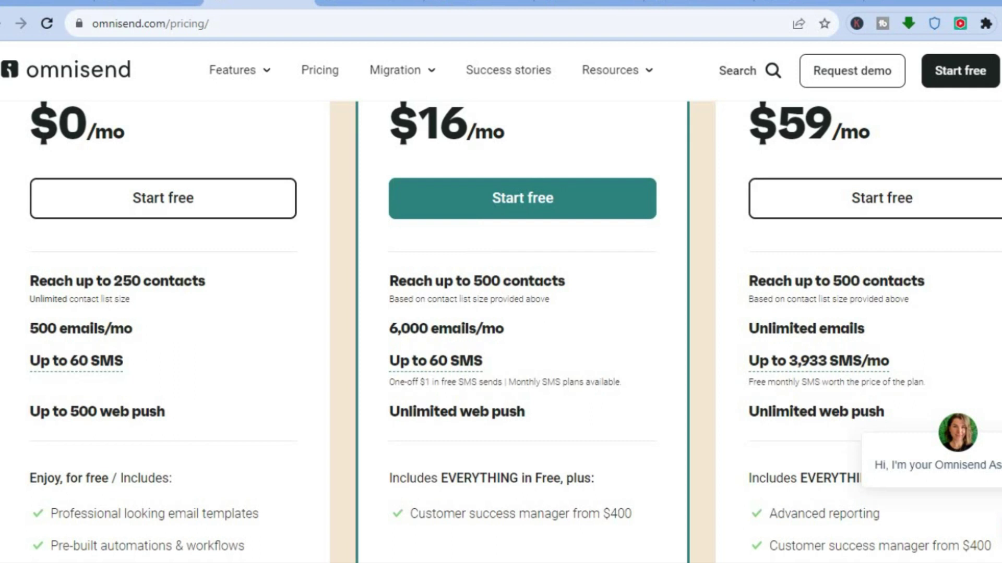
{"action": "scroll", "coordinate": [481, 351], "scroll_direction": "down", "scroll_amount": 2}
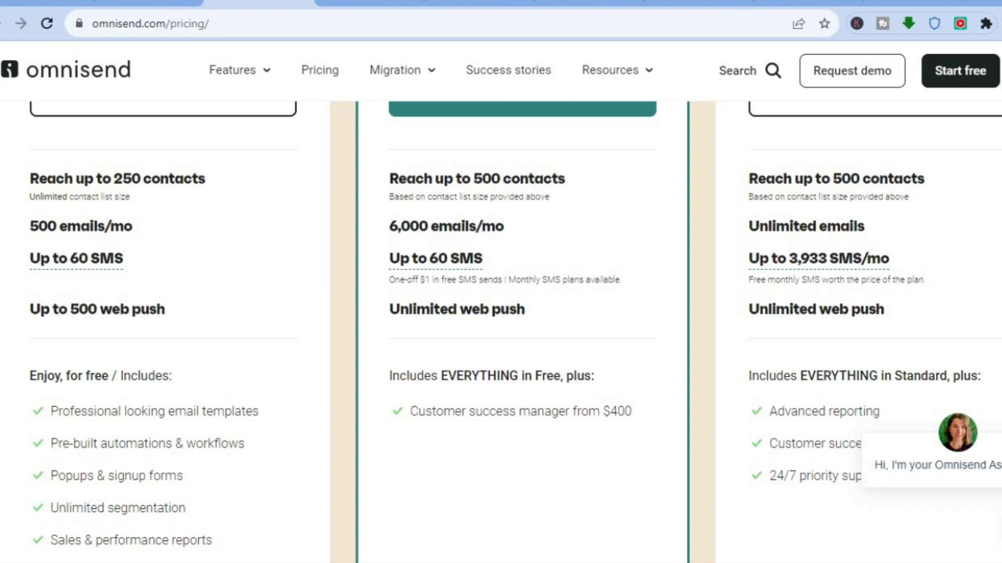
{"action": "scroll", "coordinate": [501, 334], "scroll_direction": "up", "scroll_amount": 1}
{"action": "scroll", "coordinate": [501, 333], "scroll_direction": "up", "scroll_amount": 3}
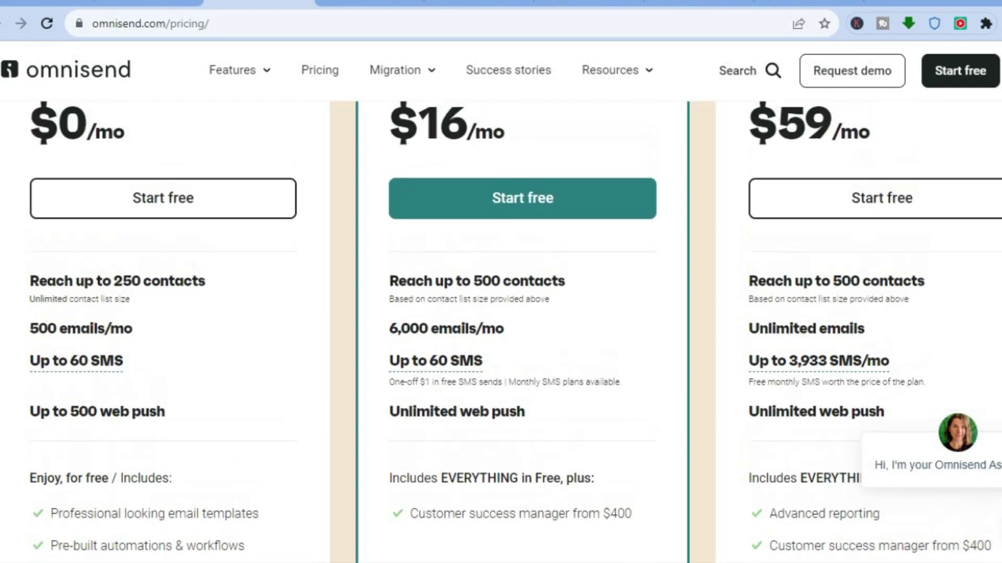
{"action": "scroll", "coordinate": [501, 334], "scroll_direction": "up", "scroll_amount": 1}
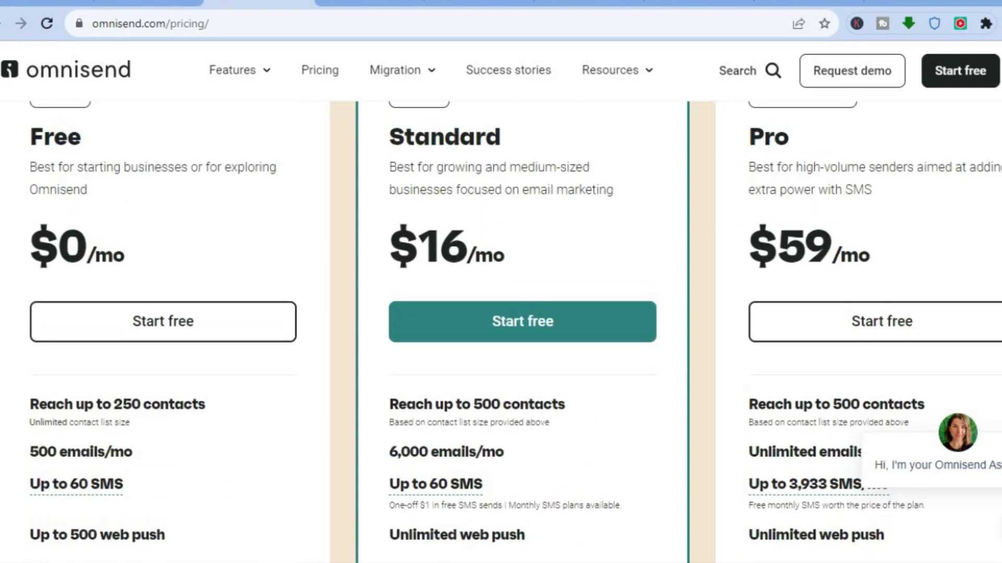
{"action": "scroll", "coordinate": [501, 334], "scroll_direction": "down", "scroll_amount": 3}
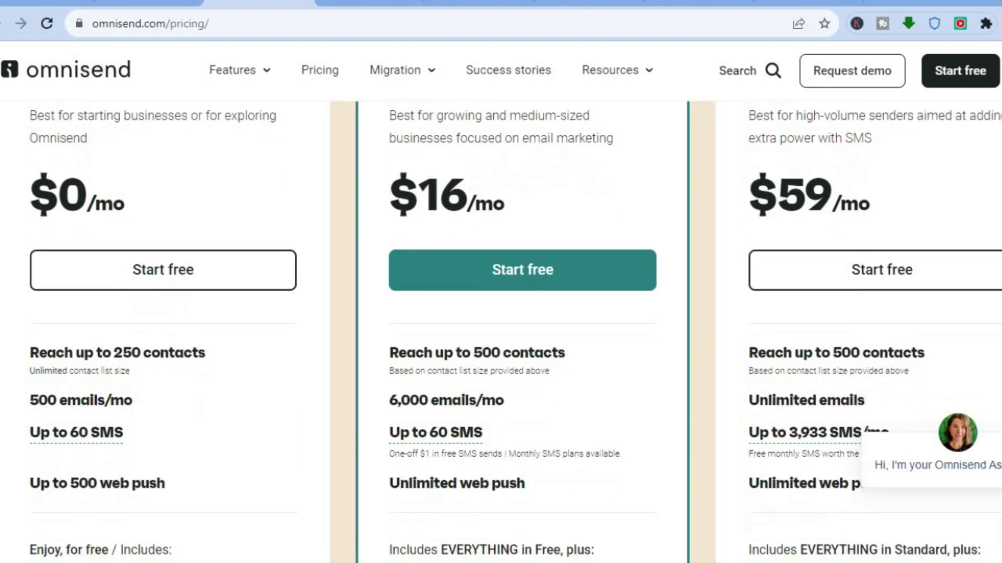
{"action": "scroll", "coordinate": [501, 334], "scroll_direction": "down", "scroll_amount": 1}
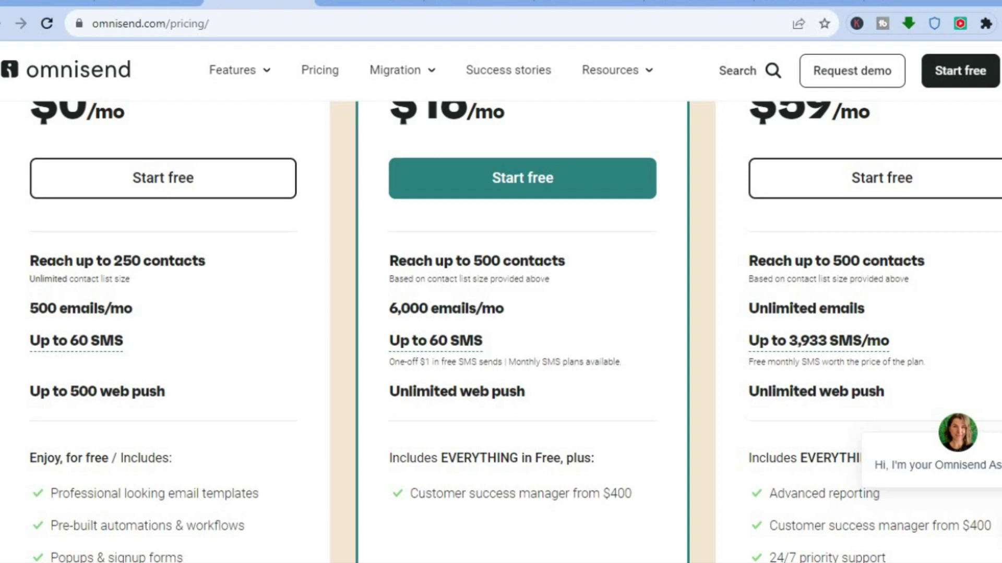
{"action": "scroll", "coordinate": [866, 214], "scroll_direction": "down", "scroll_amount": 2}
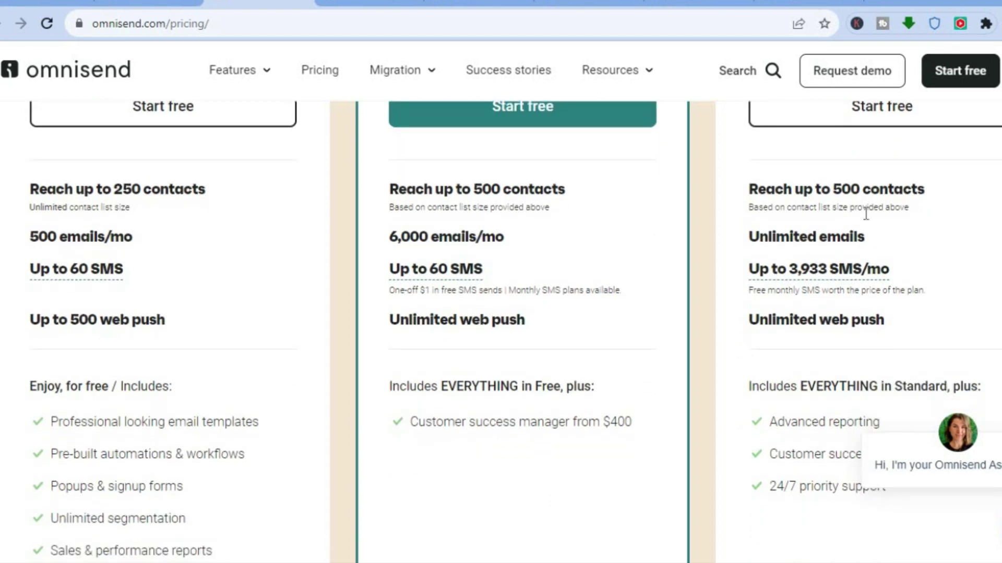
{"action": "mouse_move", "coordinate": [822, 277]}
{"action": "scroll", "coordinate": [515, 329], "scroll_direction": "down", "scroll_amount": 3}
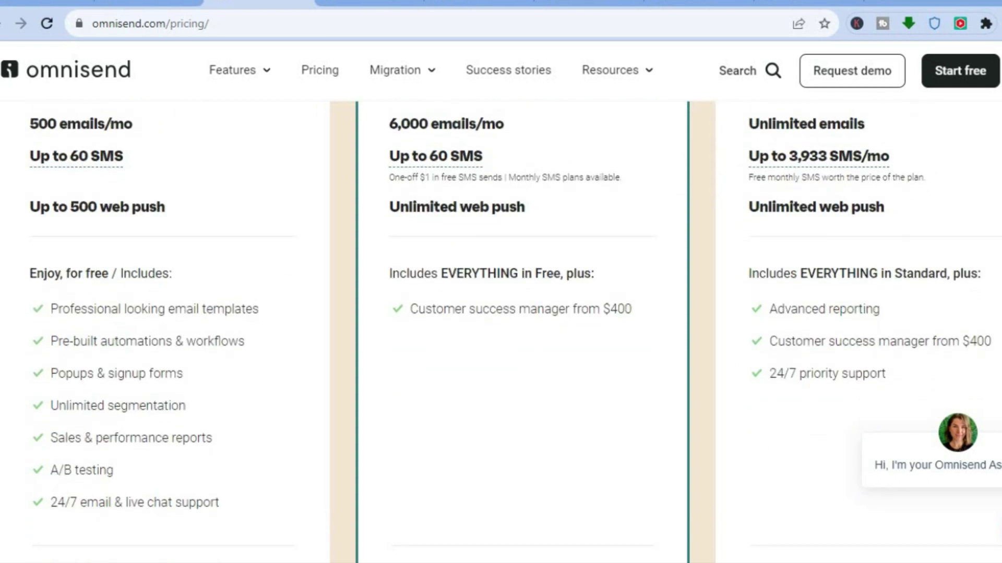